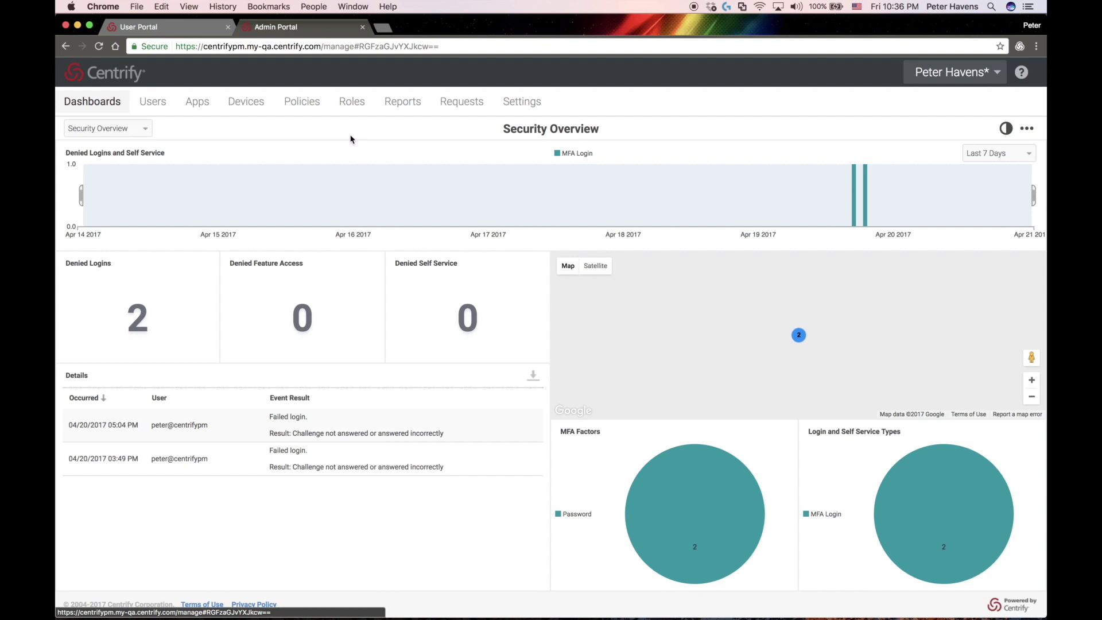
Create a new role and name it 'Appl'
{"action": "left_click", "coordinate": [347, 106]}
{"action": "left_click", "coordinate": [128, 142]}
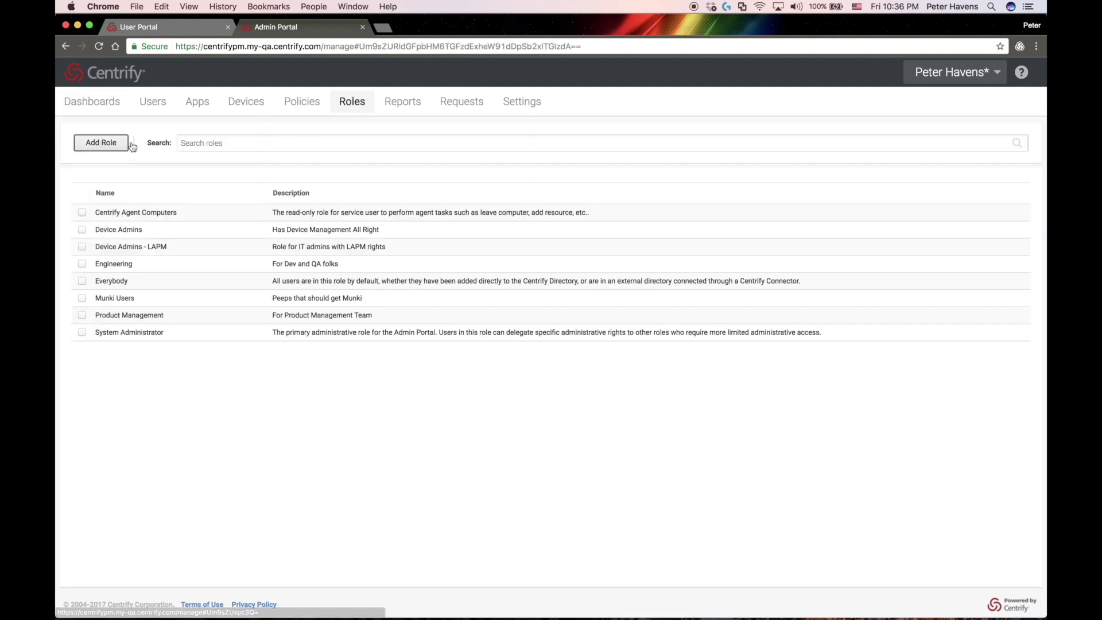
{"action": "left_click", "coordinate": [224, 235]}
{"action": "type", "text": "Application Management"}
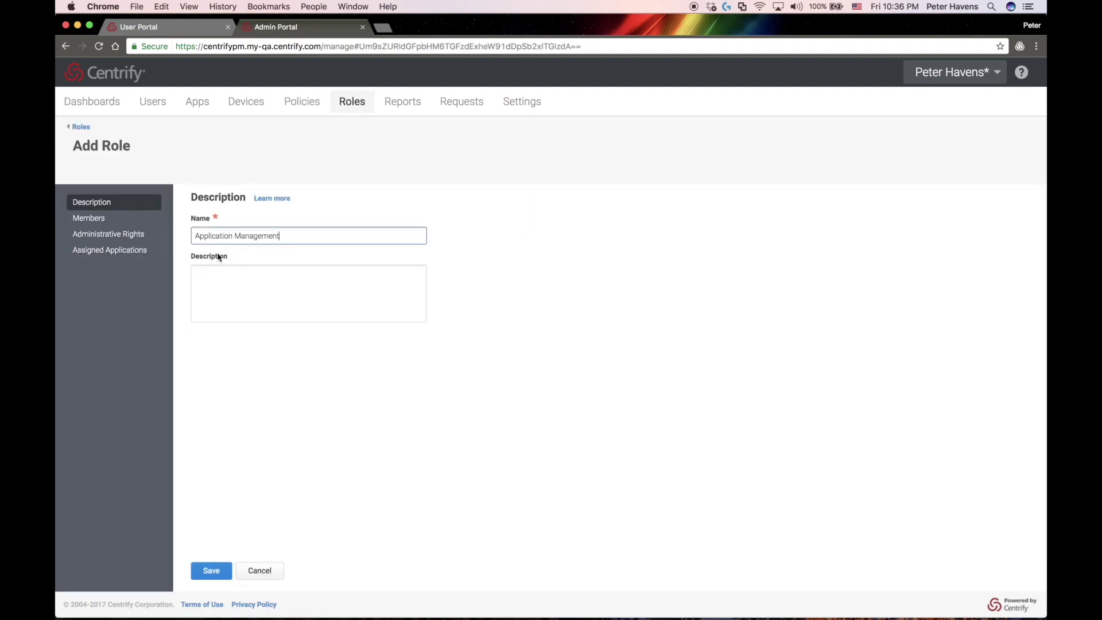
Add the admin user as a member of the role
{"action": "left_click", "coordinate": [89, 218]}
{"action": "left_click", "coordinate": [210, 230]}
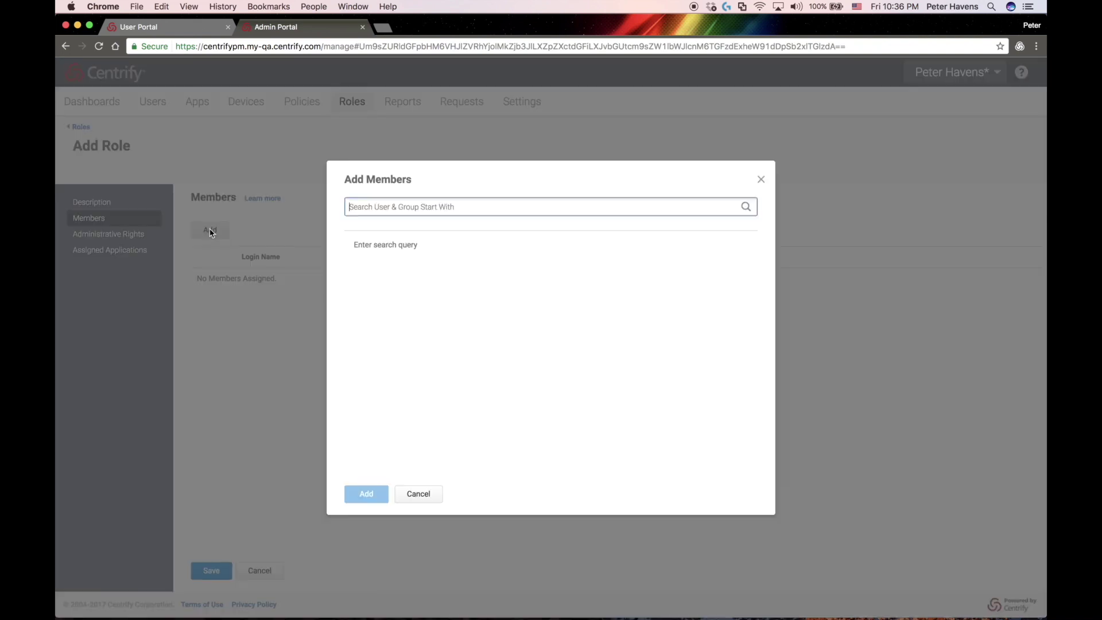
{"action": "type", "text": "peter"}
{"action": "left_click", "coordinate": [481, 264]}
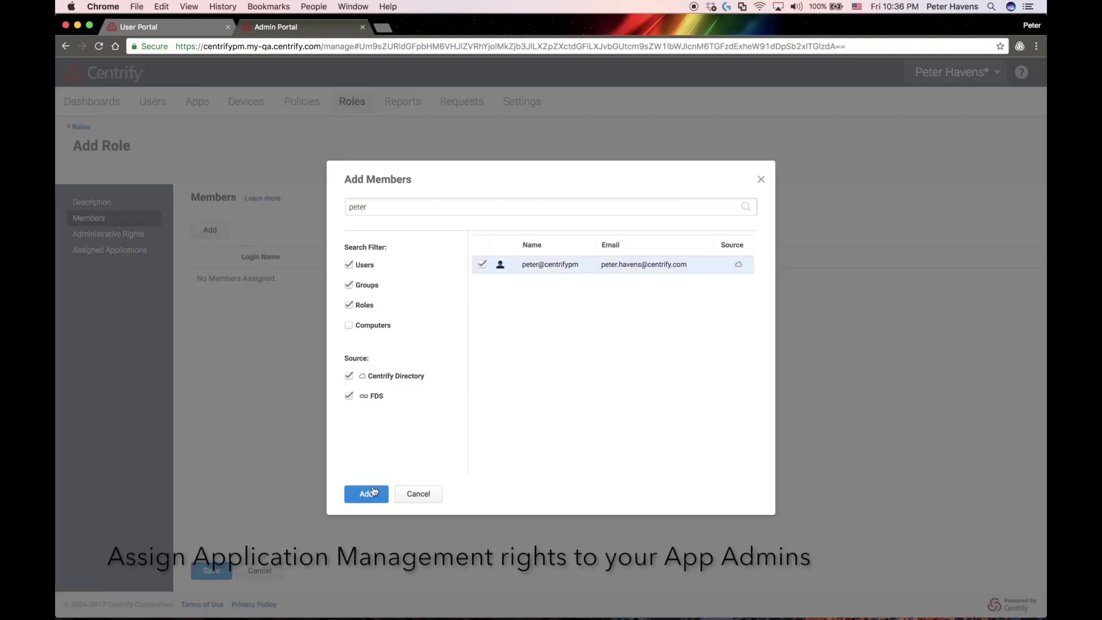
{"action": "left_click", "coordinate": [366, 494]}
Grant the role the Application Management right and save it
{"action": "left_click", "coordinate": [108, 234]}
{"action": "left_click", "coordinate": [210, 230]}
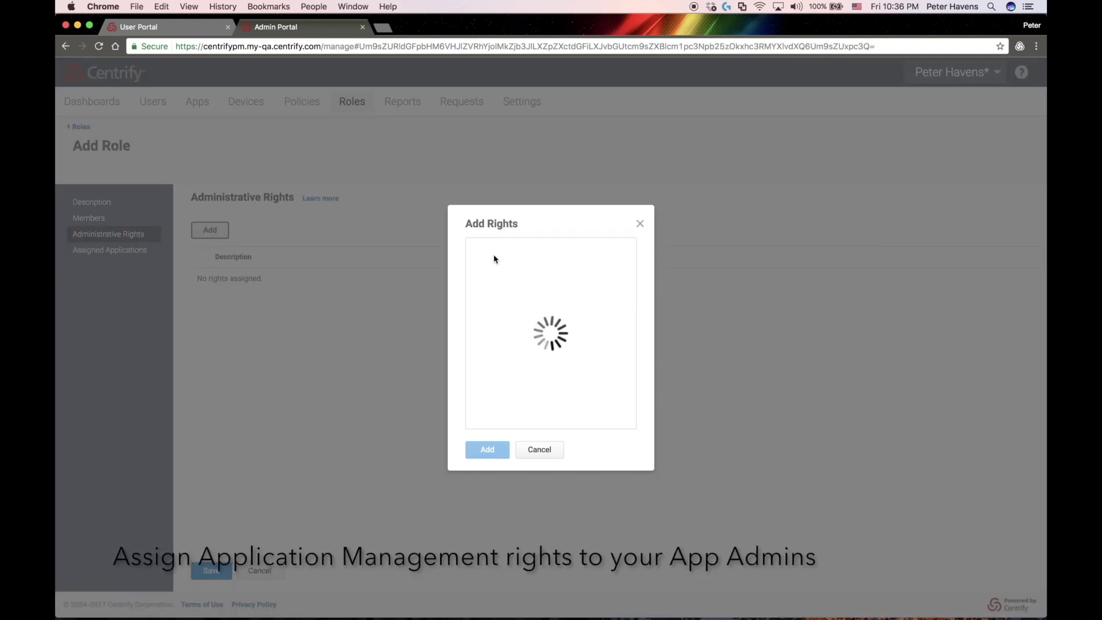
{"action": "left_click", "coordinate": [478, 267]}
{"action": "left_click", "coordinate": [497, 449]}
{"action": "left_click", "coordinate": [225, 570]}
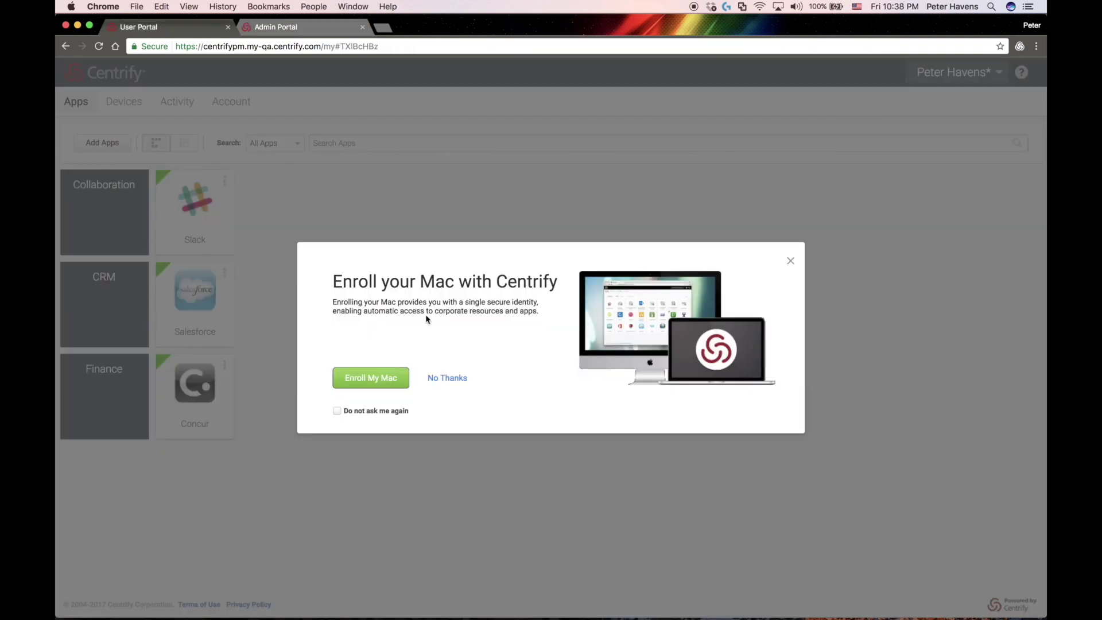
Download the Centrify Mac agent via Enroll My Mac and install CIS-Mac-Agent.pkg
{"action": "left_click", "coordinate": [362, 377]}
{"action": "left_click", "coordinate": [492, 369]}
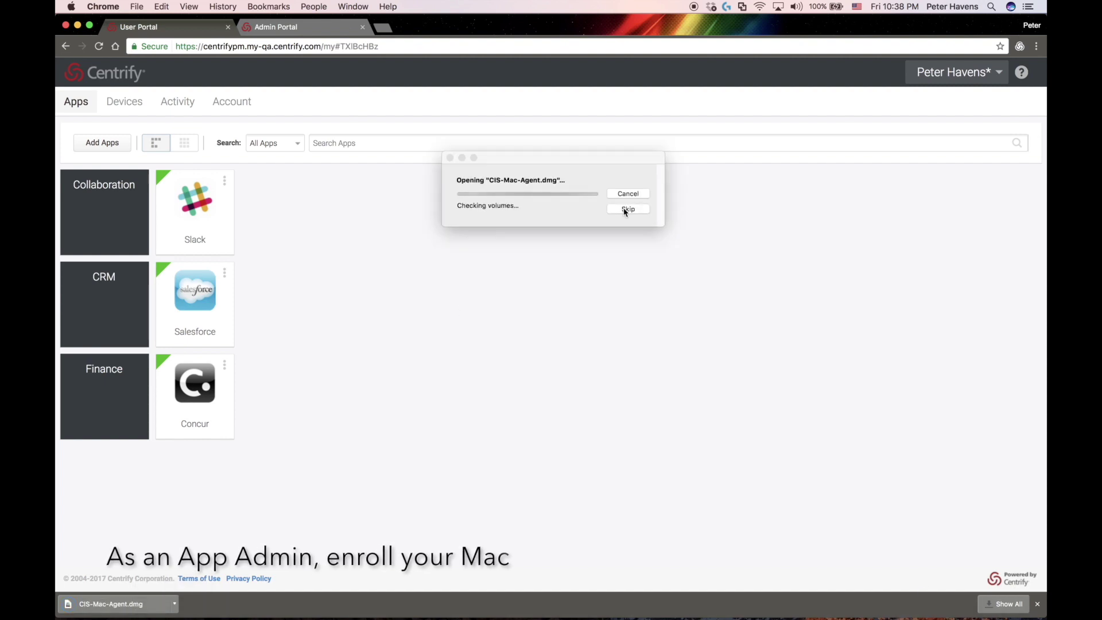
{"action": "left_click", "coordinate": [626, 209]}
{"action": "double_click", "coordinate": [387, 148]}
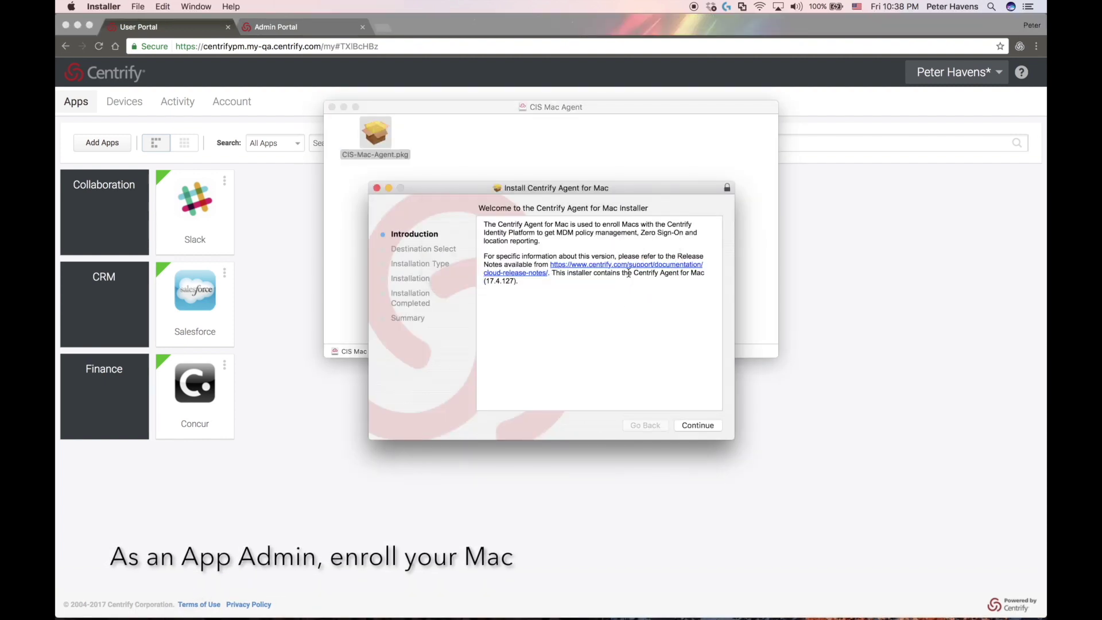
{"action": "left_click", "coordinate": [698, 428]}
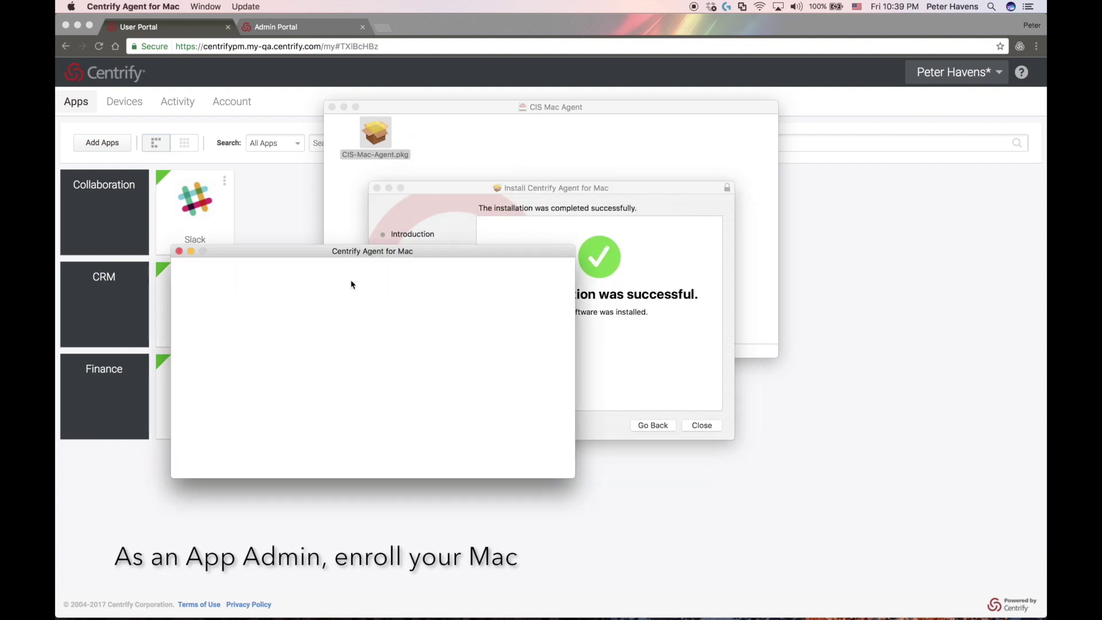
Sign in with the portal username, password and security question answer
{"action": "key", "text": "Return"}
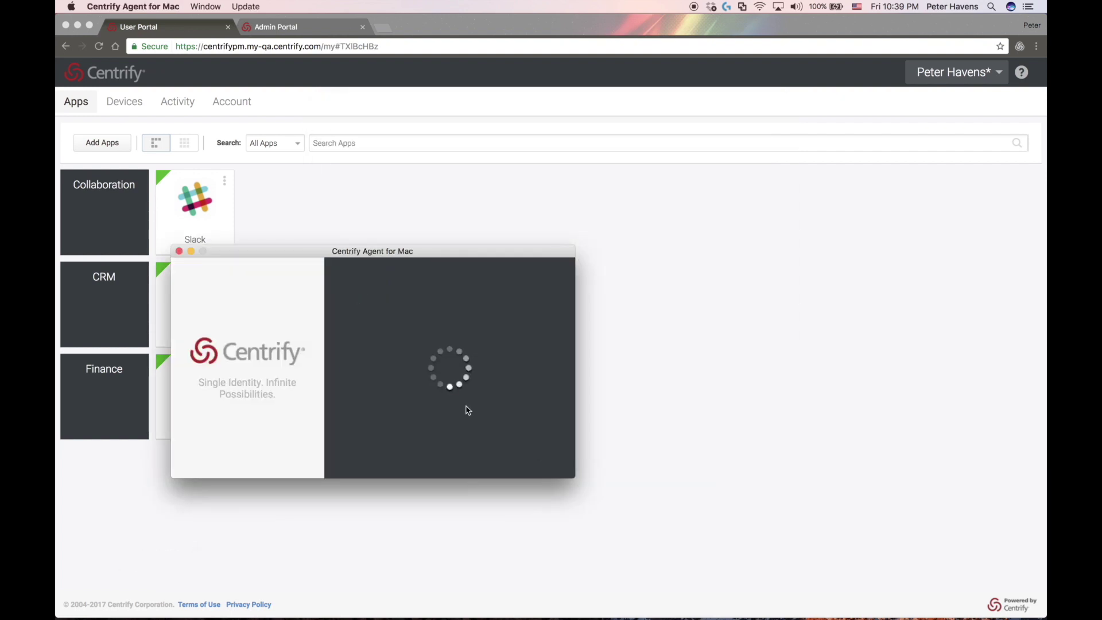
{"action": "type", "text": "•••••••"}
{"action": "left_click", "coordinate": [487, 373]}
{"action": "left_click", "coordinate": [487, 442]}
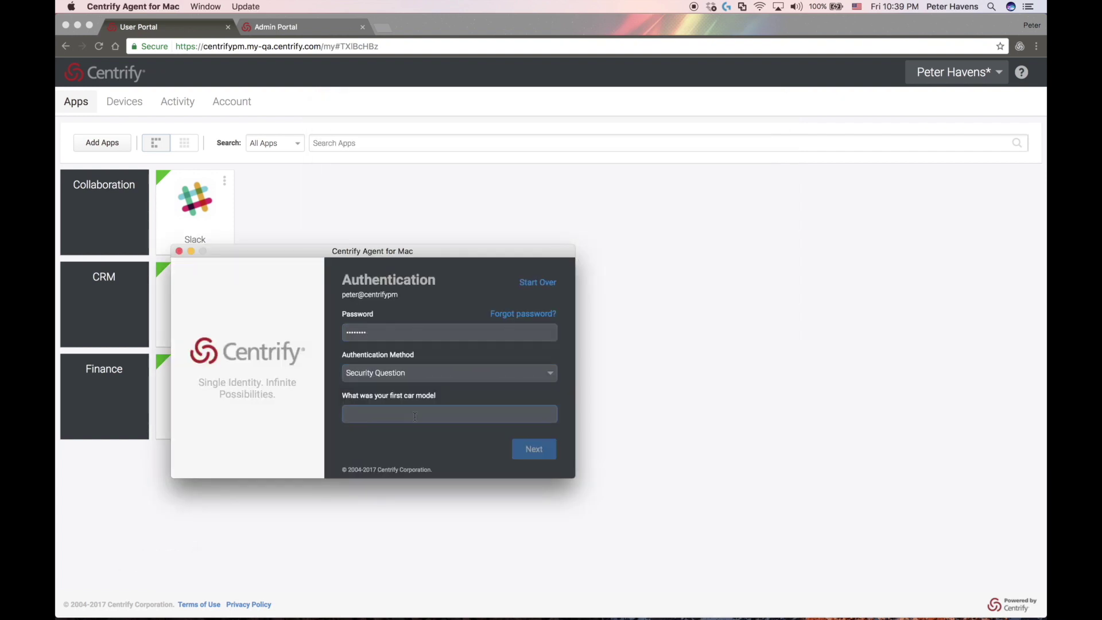
{"action": "left_click", "coordinate": [519, 443]}
Enroll this Mac, authorizing it with the macOS admin password
{"action": "left_click", "coordinate": [369, 401]}
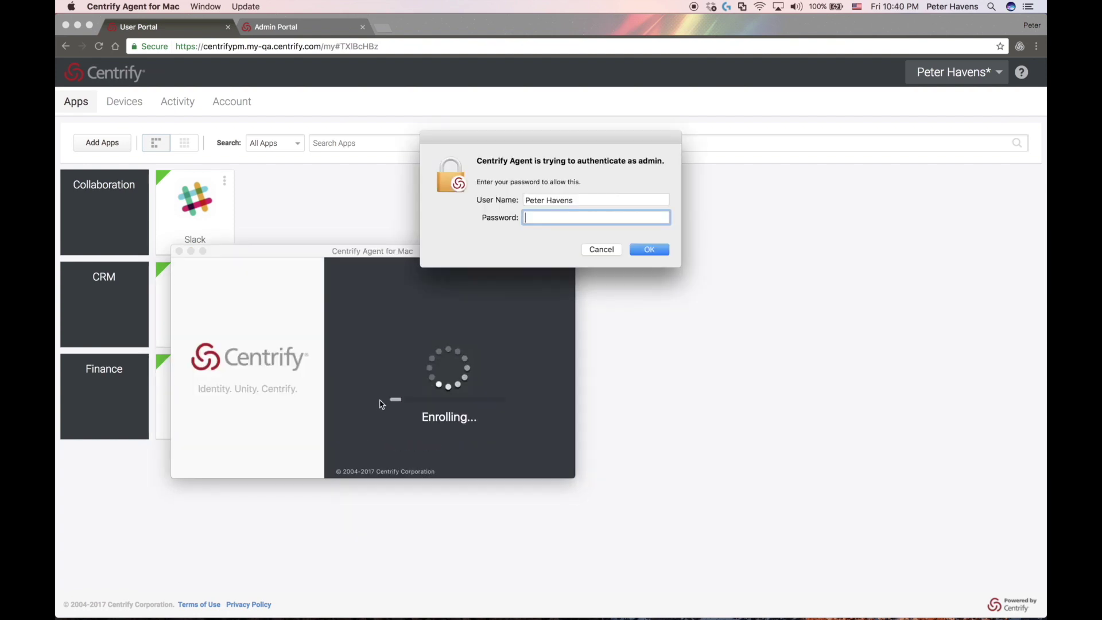
{"action": "type", "text": "•••"}
{"action": "key", "text": "Return"}
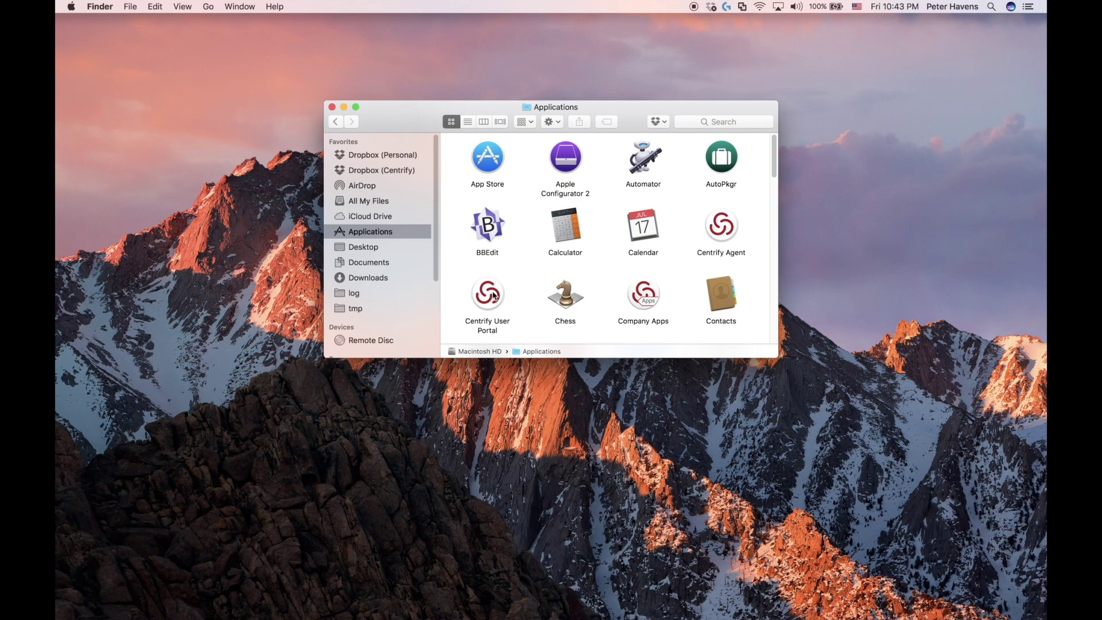
Launch the Centrify User Portal and switch over to the Admin Portal
{"action": "double_click", "coordinate": [494, 295]}
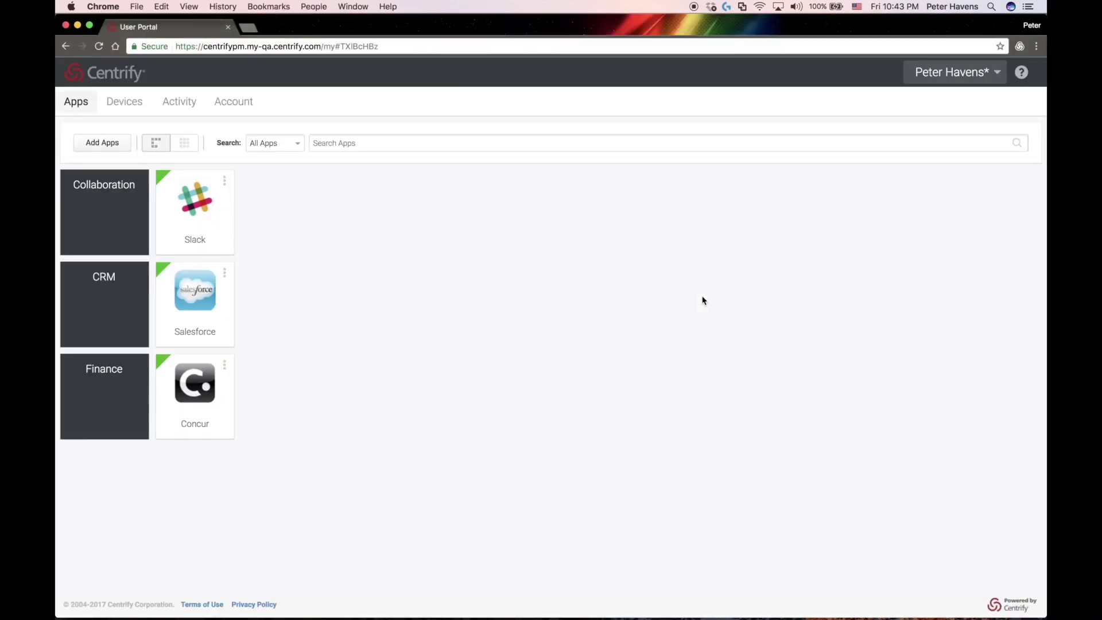
{"action": "left_click", "coordinate": [944, 73]}
{"action": "left_click", "coordinate": [935, 143]}
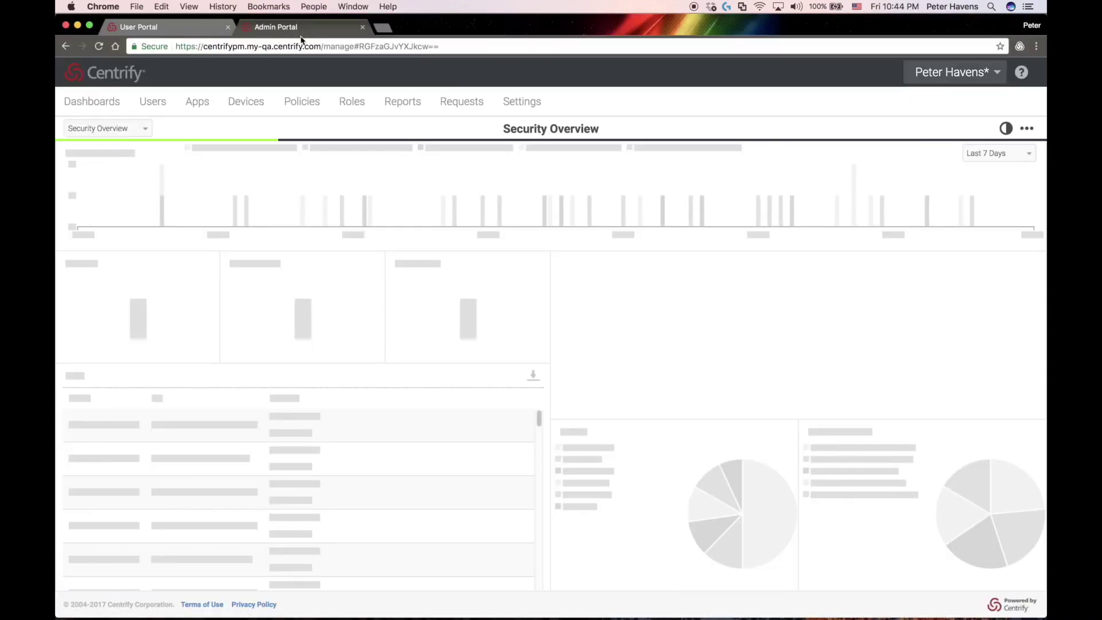
Download the Centrify Munki Tools and AutoPkg Tools from the Mac App Management downloads
{"action": "left_click", "coordinate": [935, 75]}
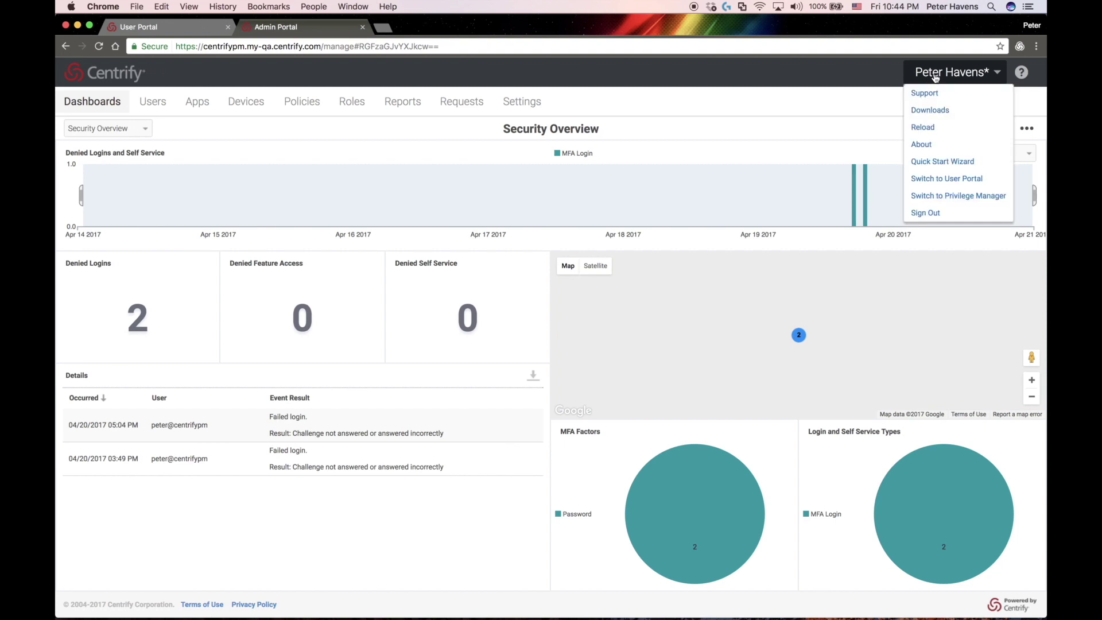
{"action": "left_click", "coordinate": [930, 110]}
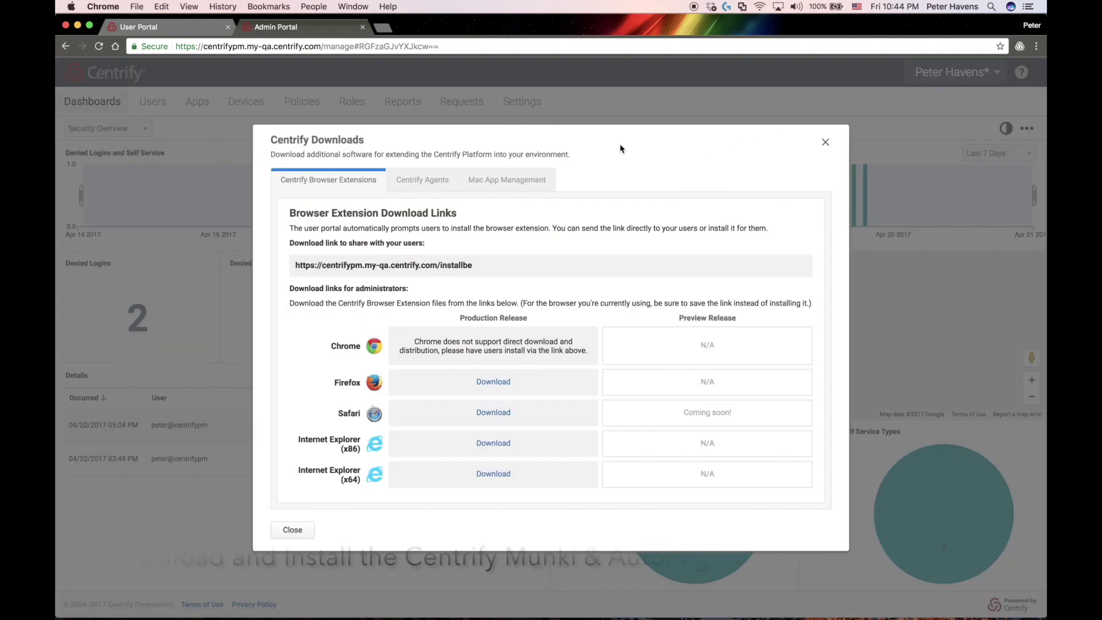
{"action": "left_click", "coordinate": [520, 181]}
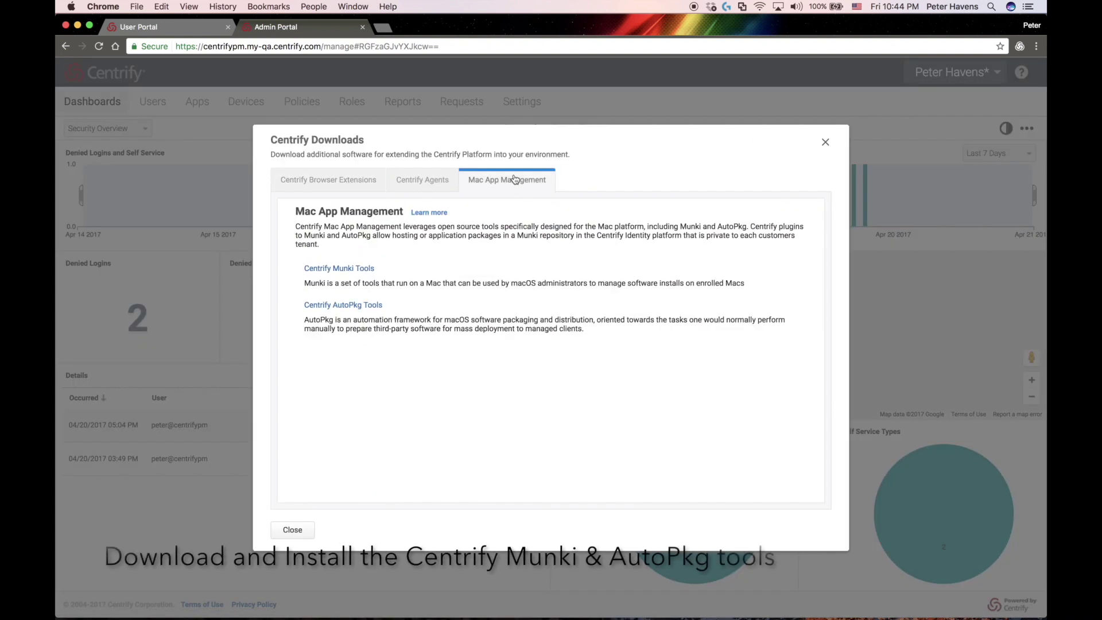
{"action": "left_click", "coordinate": [339, 268]}
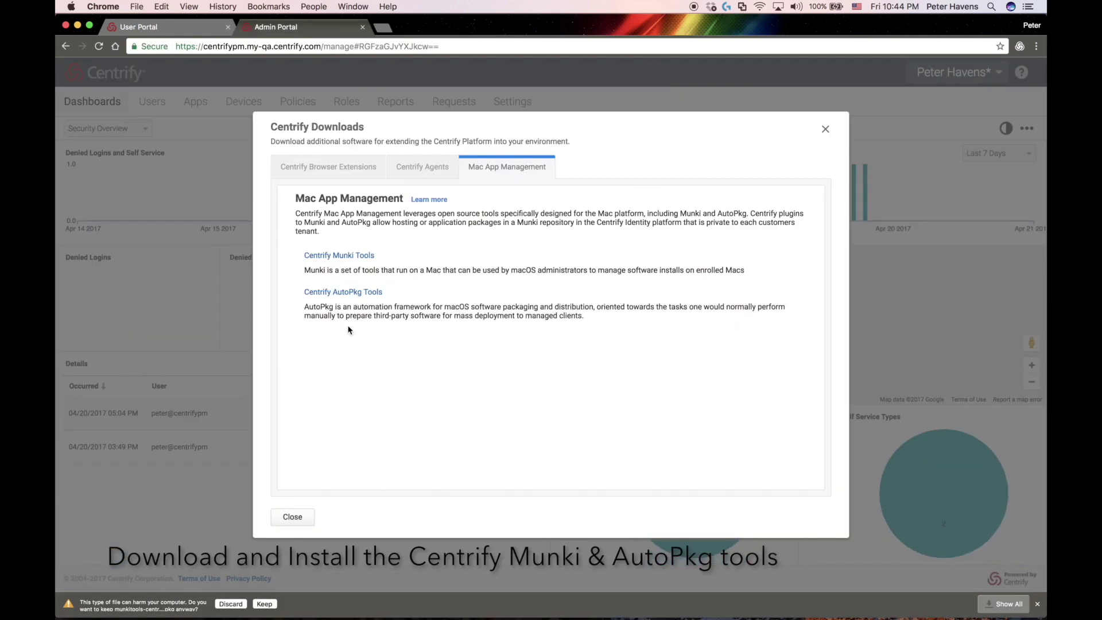
{"action": "left_click", "coordinate": [265, 604]}
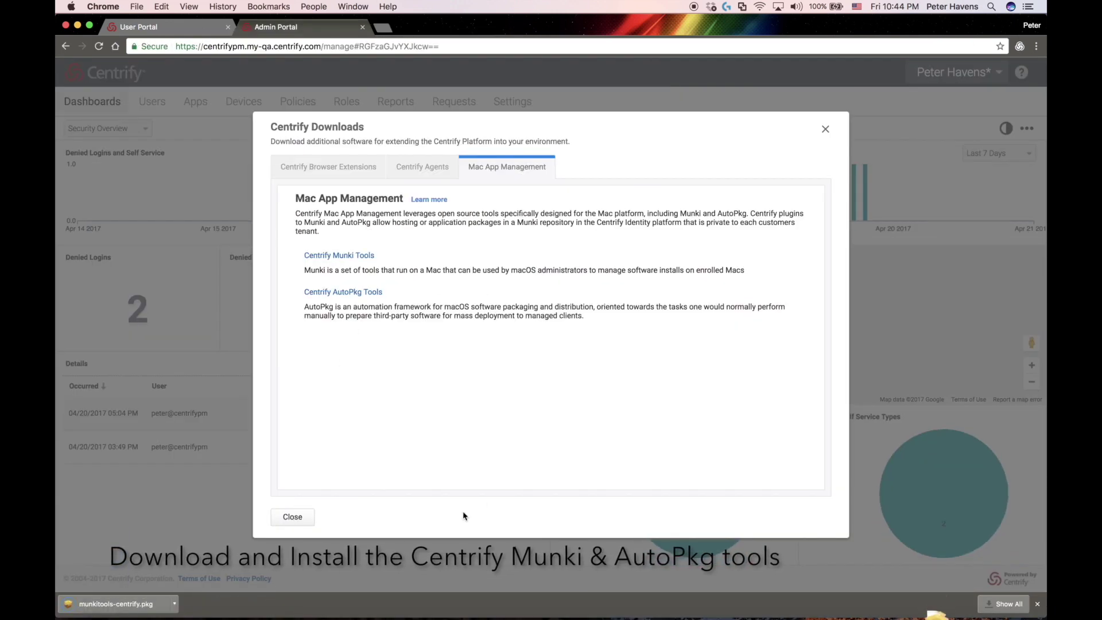
{"action": "left_click", "coordinate": [346, 293]}
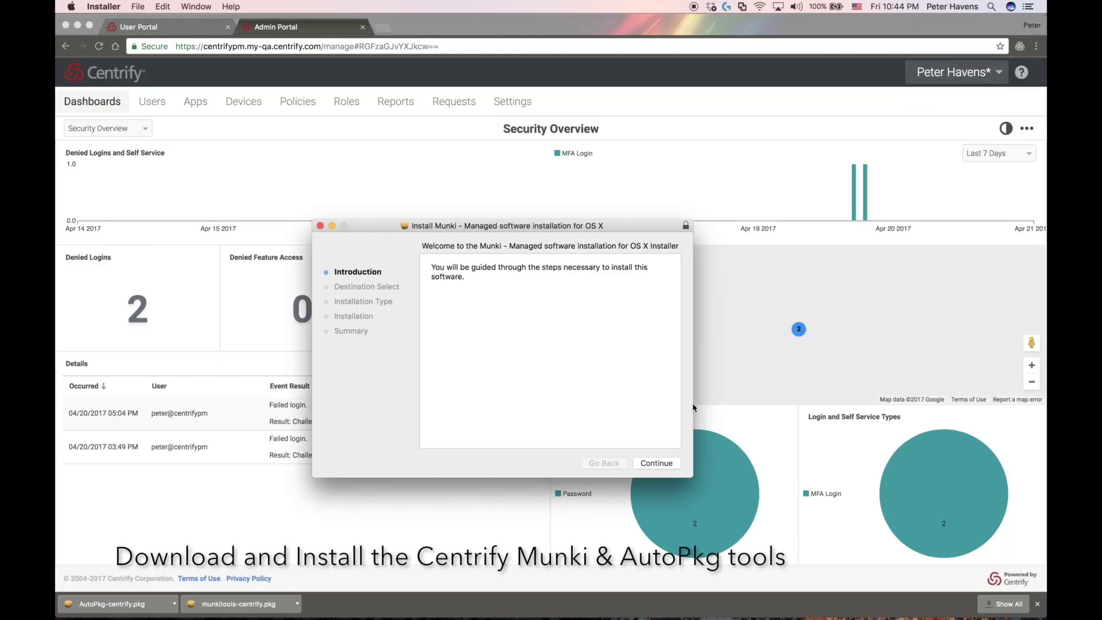
Install munkitools-centrify.pkg and AutoPkg-centrify.pkg through their installers
{"action": "left_click", "coordinate": [657, 463]}
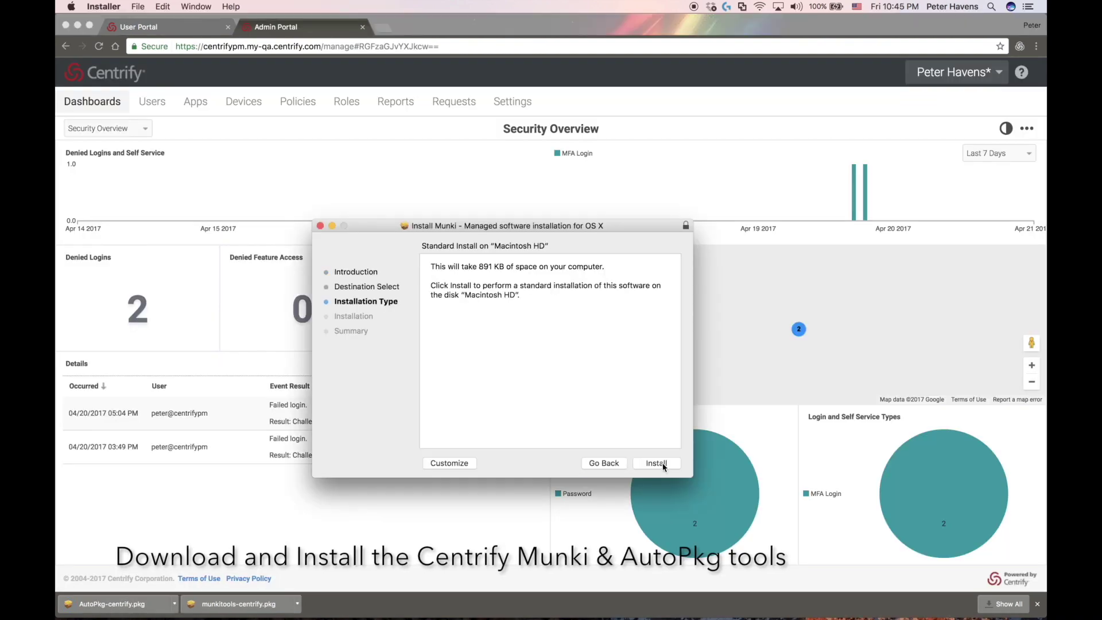
{"action": "left_click", "coordinate": [658, 463]}
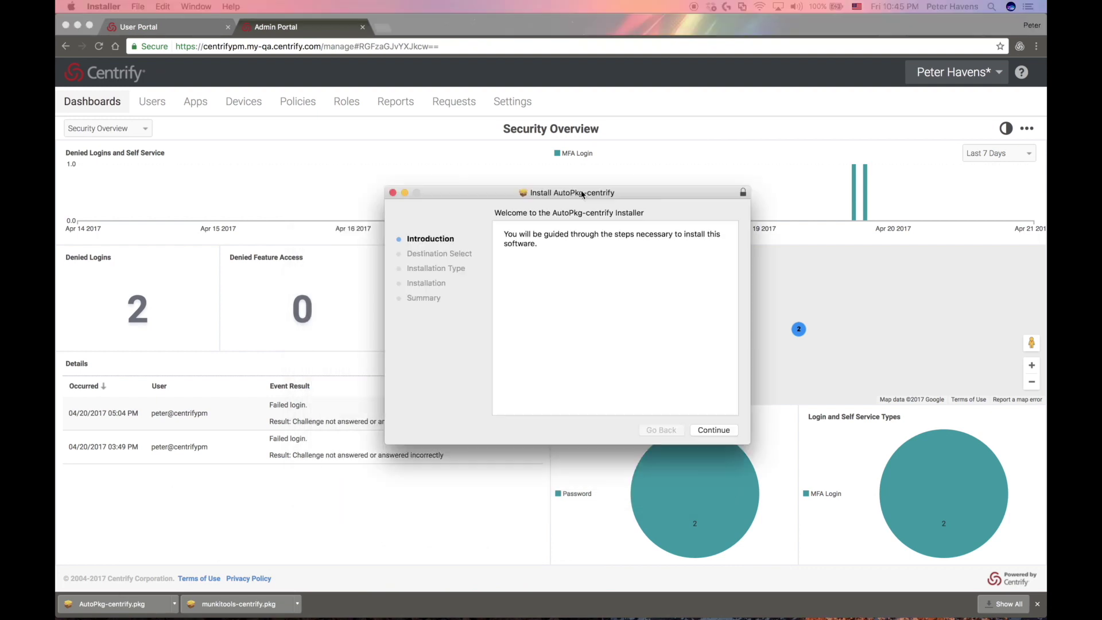
{"action": "left_click", "coordinate": [712, 428]}
{"action": "left_click", "coordinate": [716, 429]}
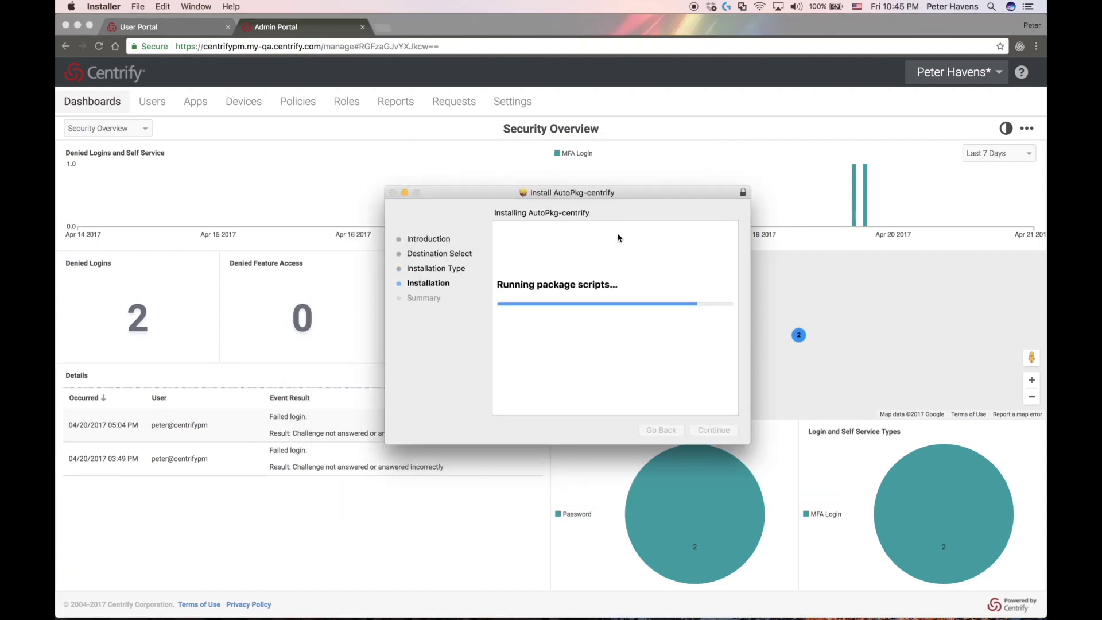
{"action": "left_click", "coordinate": [714, 430]}
{"action": "key", "text": "Return"}
{"action": "key", "text": "super+Tab"}
{"action": "key", "text": "super+Tab"}
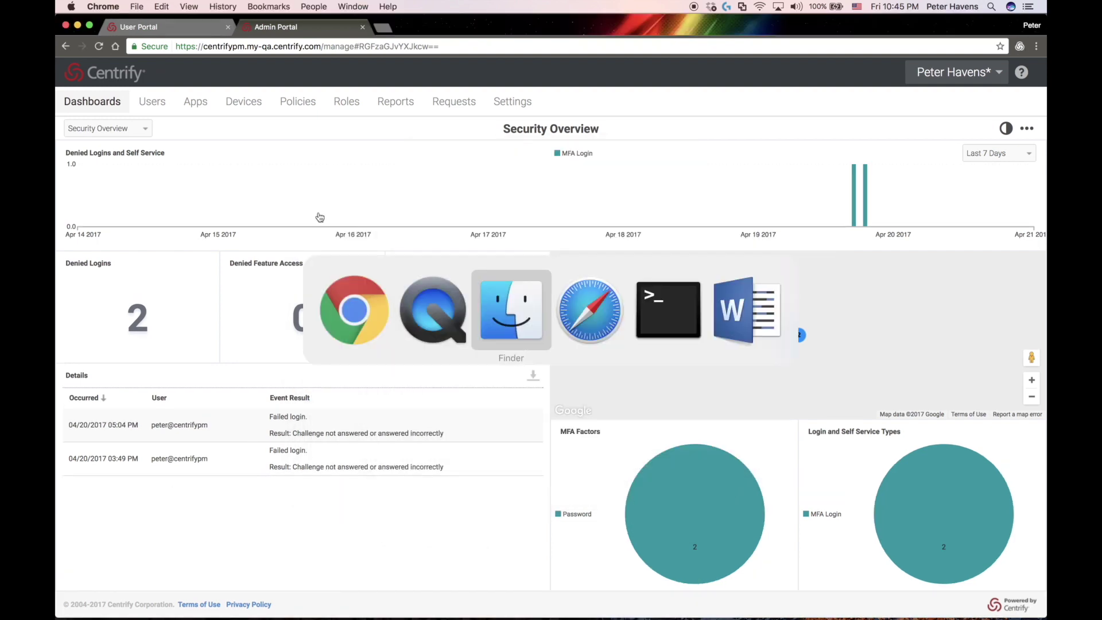
Run munkiimport on ~/Downloads/Sublime Text Build 3126.dmg and always allow keychain signing
{"action": "key", "text": "super+Tab"}
{"action": "key", "text": "super+Tab"}
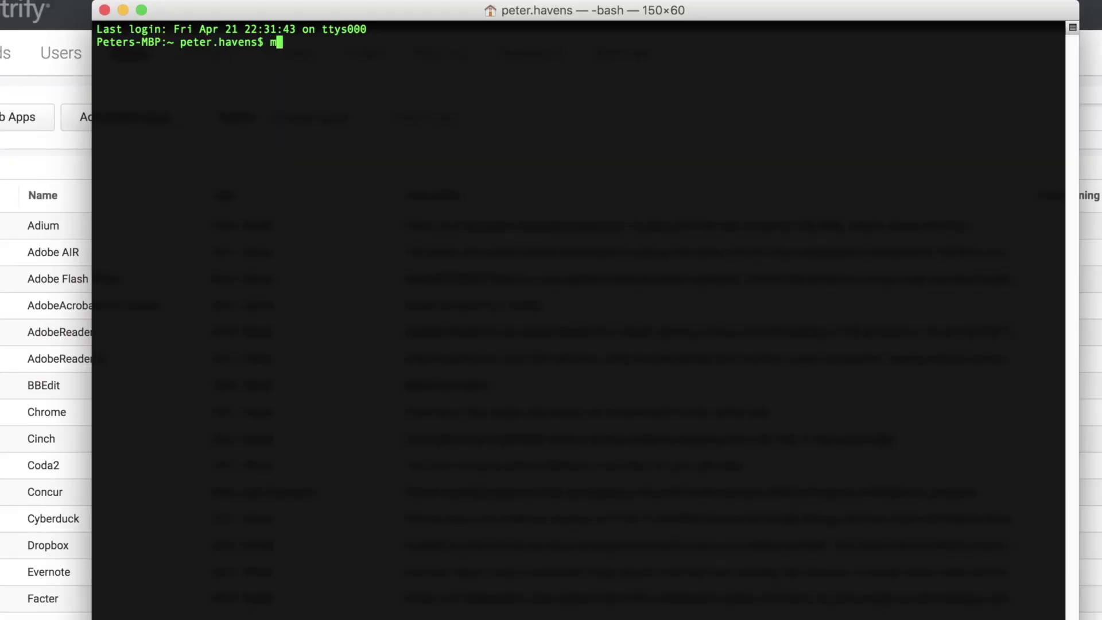
{"action": "type", "text": "munkiimport "}
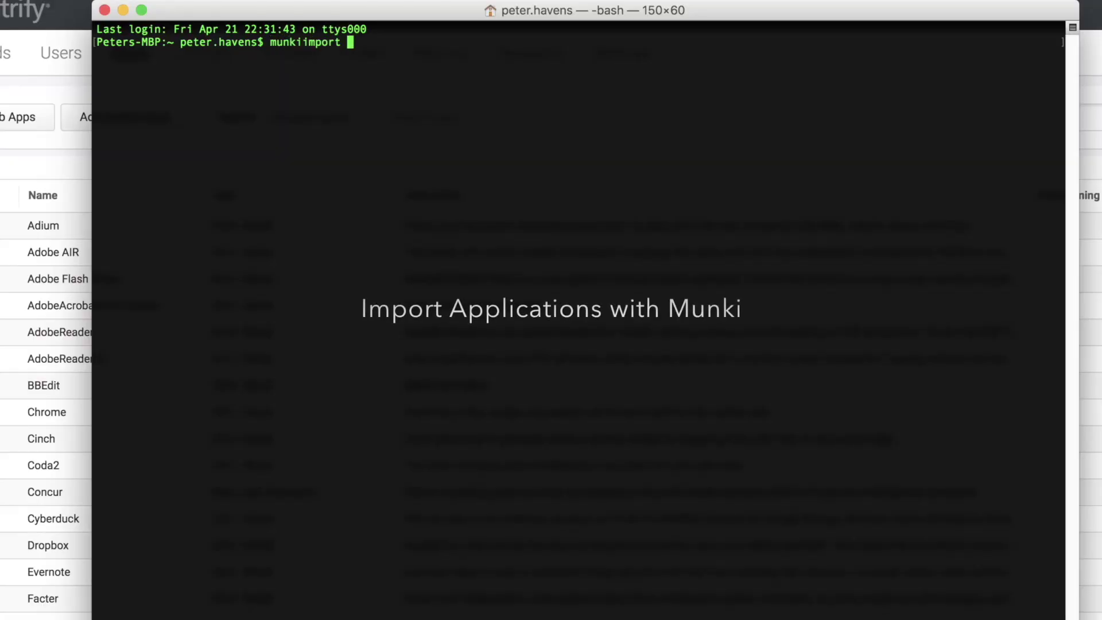
{"action": "type", "text": "~/Downloads/Sublime\\ Text\\ Build\\ 3126.dmg"}
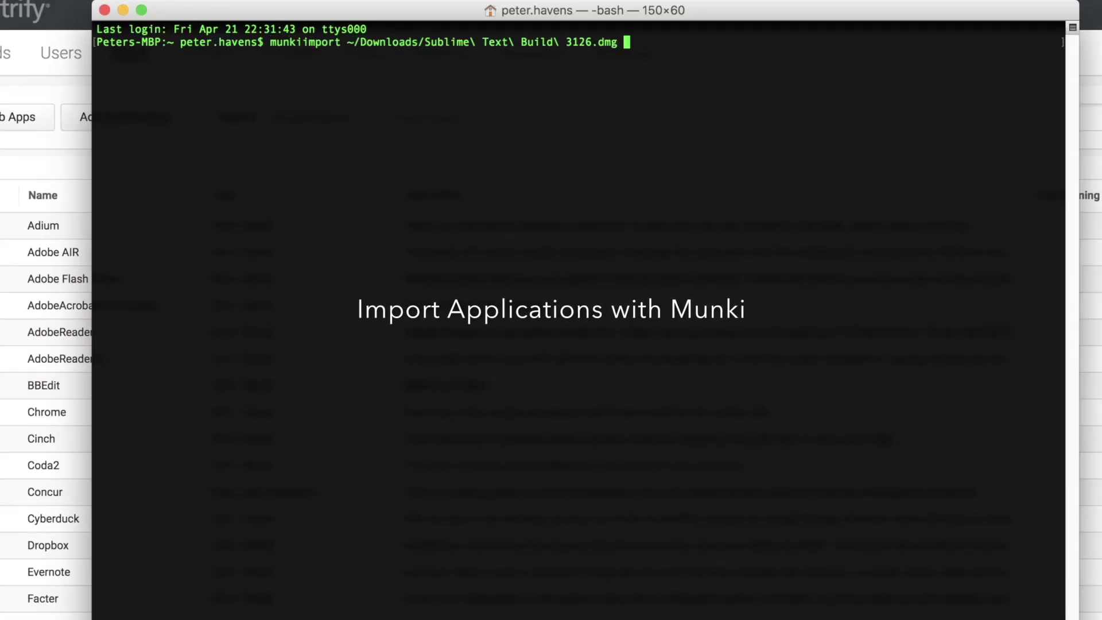
{"action": "key", "text": "Return"}
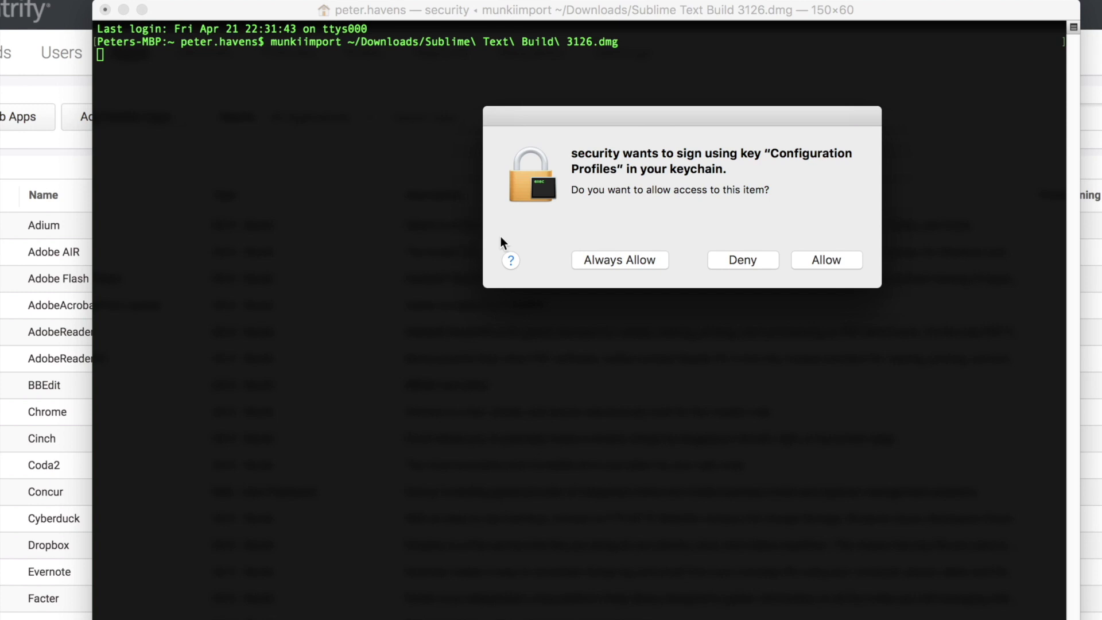
{"action": "left_click", "coordinate": [626, 261]}
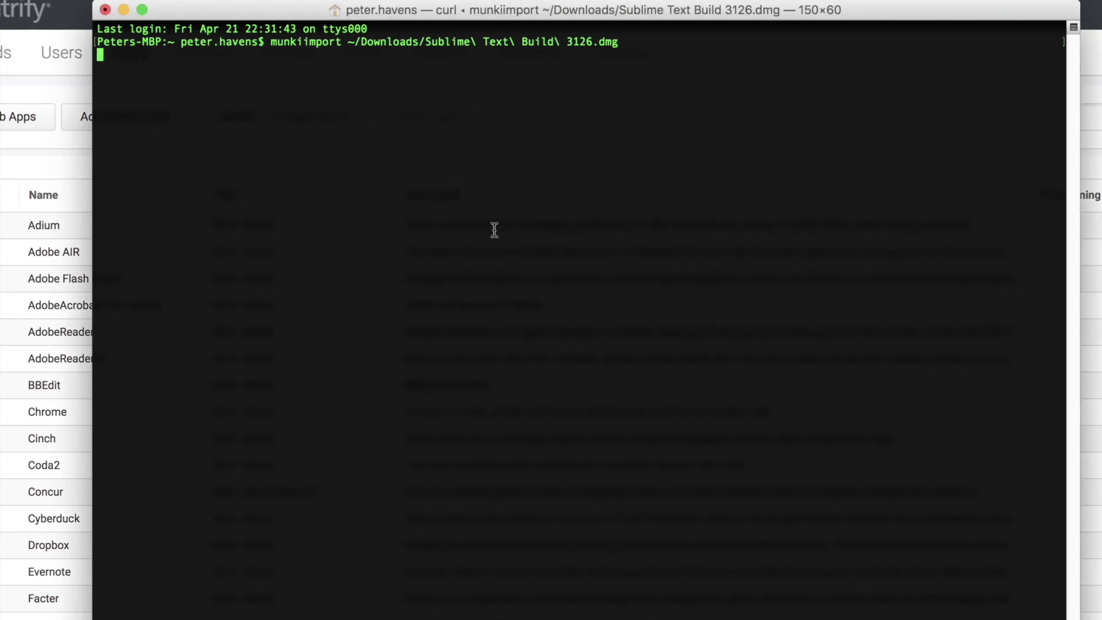
Describe Sublime Text as 'Sublime Text Editor. Lightweight and awesome.' with version 3126 and category Developer Tools
{"action": "key", "text": "Return"}
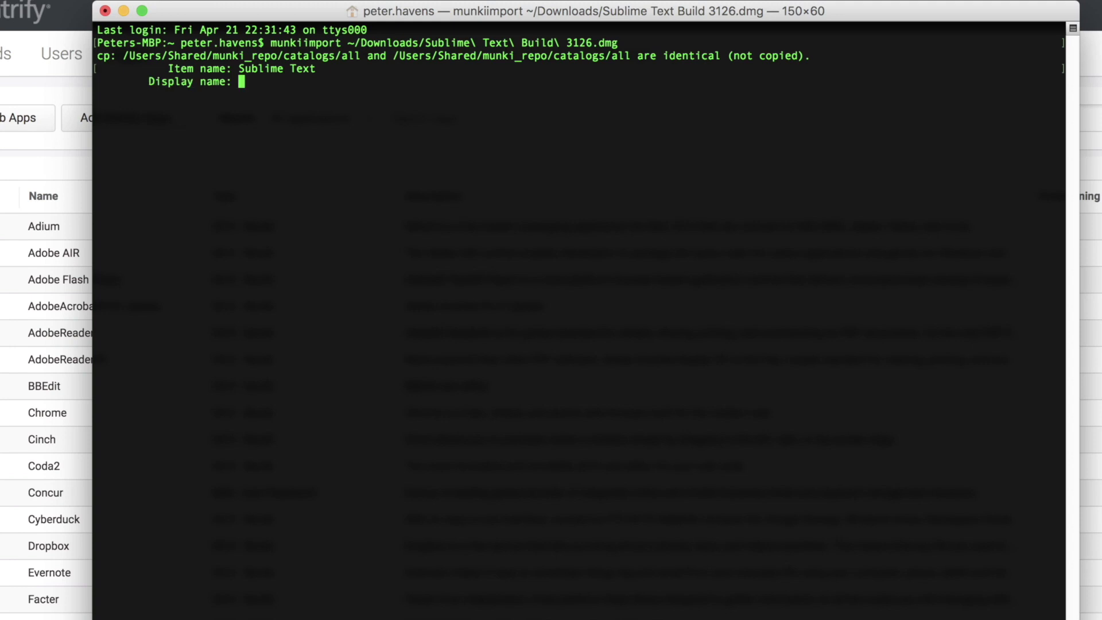
{"action": "key", "text": "Return"}
{"action": "type", "text": "Sublime Te"}
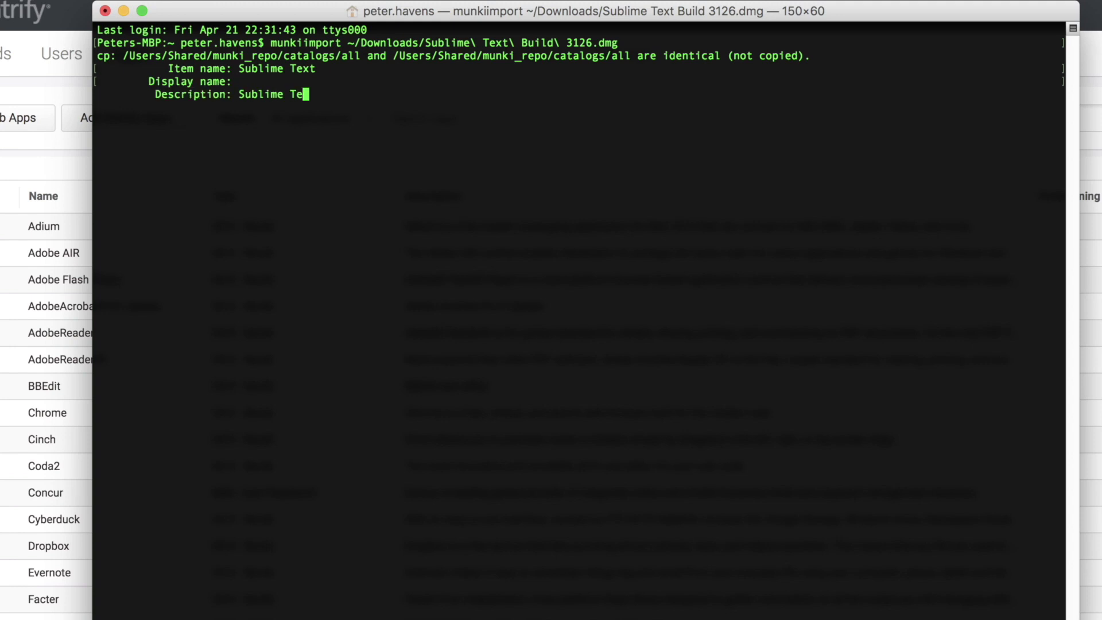
{"action": "type", "text": "xt Editor. Lightw"}
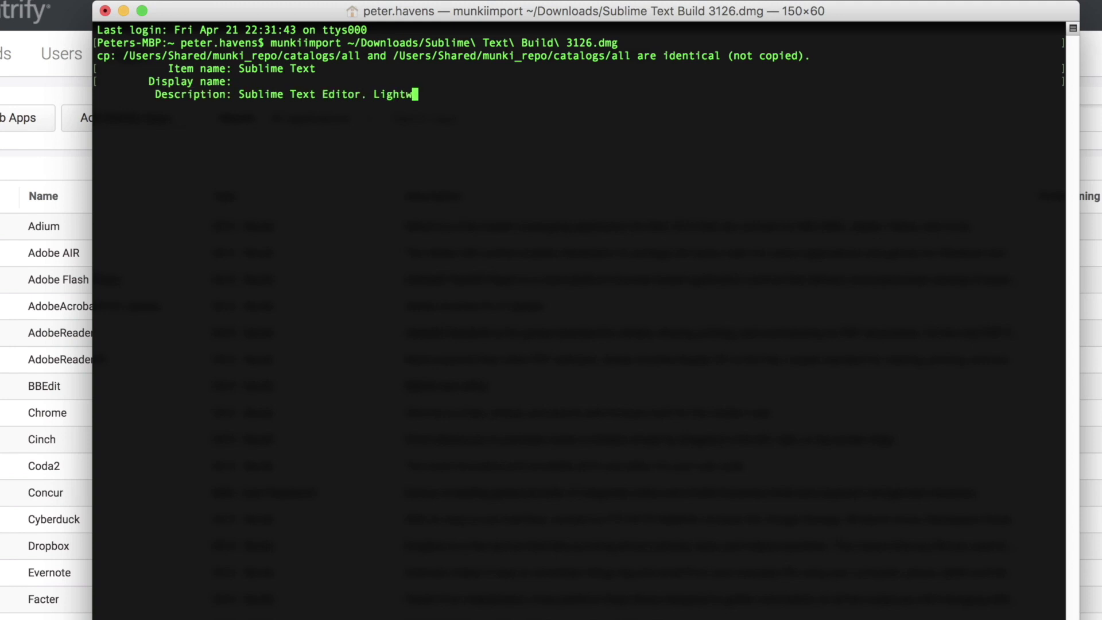
{"action": "type", "text": "eight and awesome."}
{"action": "key", "text": "Return"}
{"action": "key", "text": "Return"}
{"action": "type", "text": "Deve"}
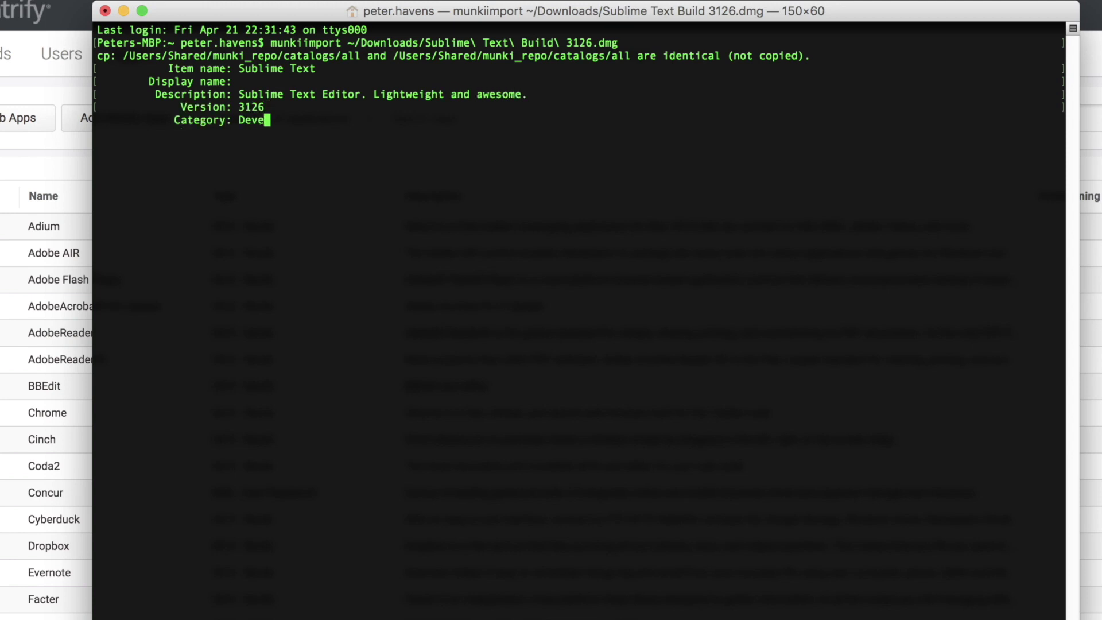
{"action": "type", "text": "loper Tools"}
{"action": "key", "text": "Return"}
{"action": "type", "text": "Sublime"}
Set developer Sublime, unattended install True, catalog Munki Users, and confirm the import
{"action": "key", "text": "Return"}
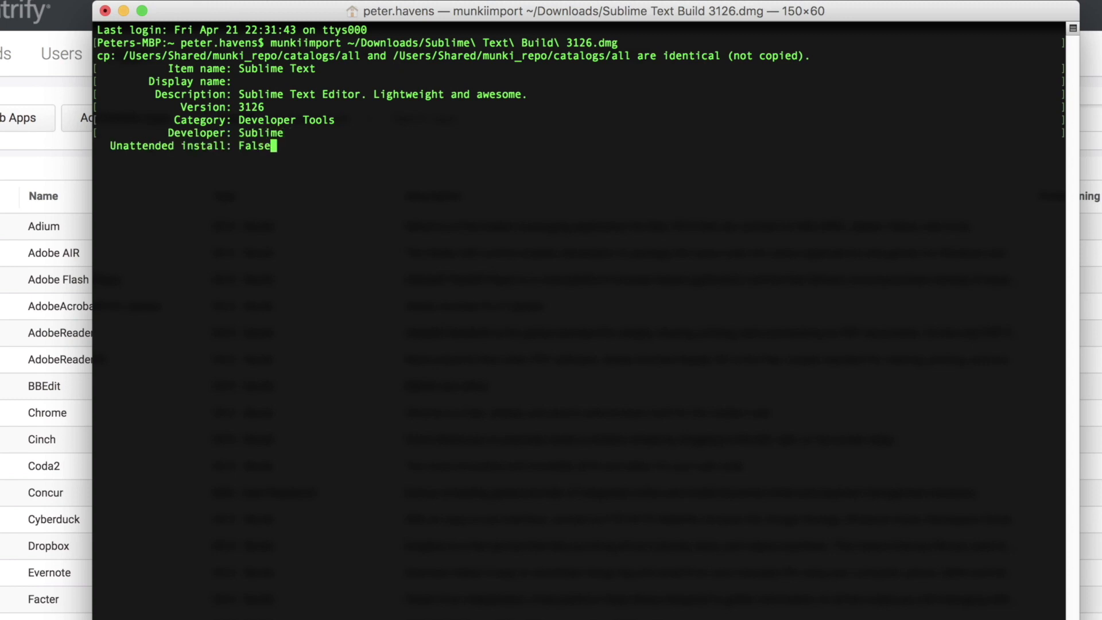
{"action": "key", "text": "BackSpace"}
{"action": "key", "text": "BackSpace"}
{"action": "key", "text": "BackSpace"}
{"action": "key", "text": "BackSpace"}
{"action": "key", "text": "BackSpace"}
{"action": "type", "text": "True"}
{"action": "key", "text": "Return"}
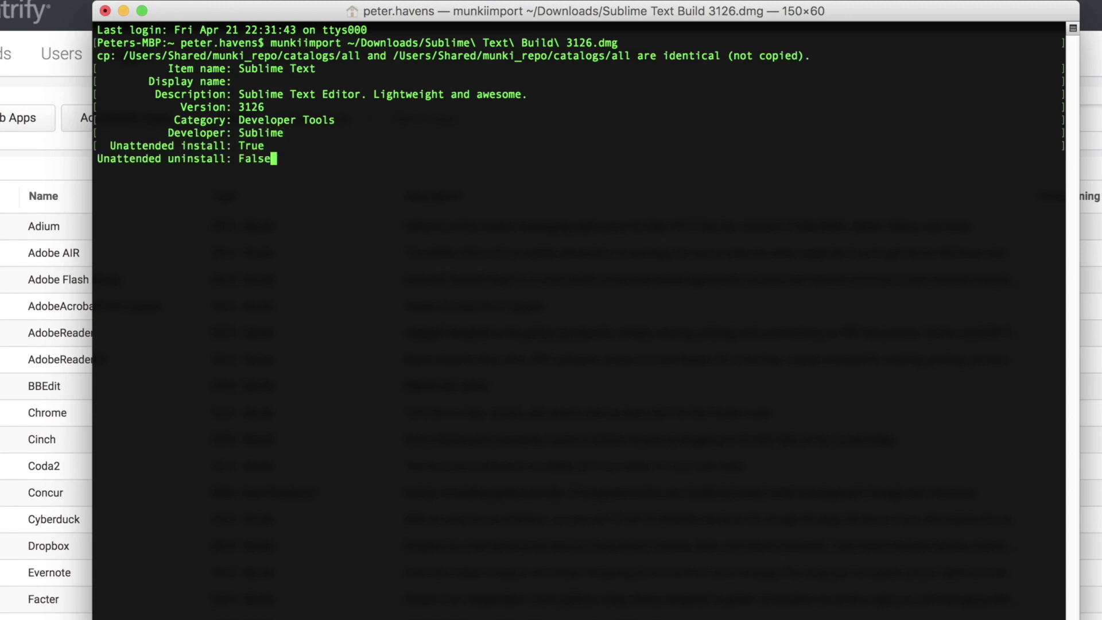
{"action": "key", "text": "Return"}
{"action": "key", "text": "BackSpace"}
{"action": "key", "text": "BackSpace"}
{"action": "key", "text": "BackSpace"}
{"action": "key", "text": "BackSpace"}
{"action": "key", "text": "BackSpace"}
{"action": "key", "text": "BackSpace"}
{"action": "key", "text": "BackSpace"}
{"action": "key", "text": "BackSpace"}
{"action": "key", "text": "BackSpace"}
{"action": "key", "text": "BackSpace"}
{"action": "key", "text": "BackSpace"}
{"action": "key", "text": "BackSpace"}
{"action": "type", "text": "Munki Users"}
{"action": "key", "text": "Return"}
{"action": "type", "text": "y"}
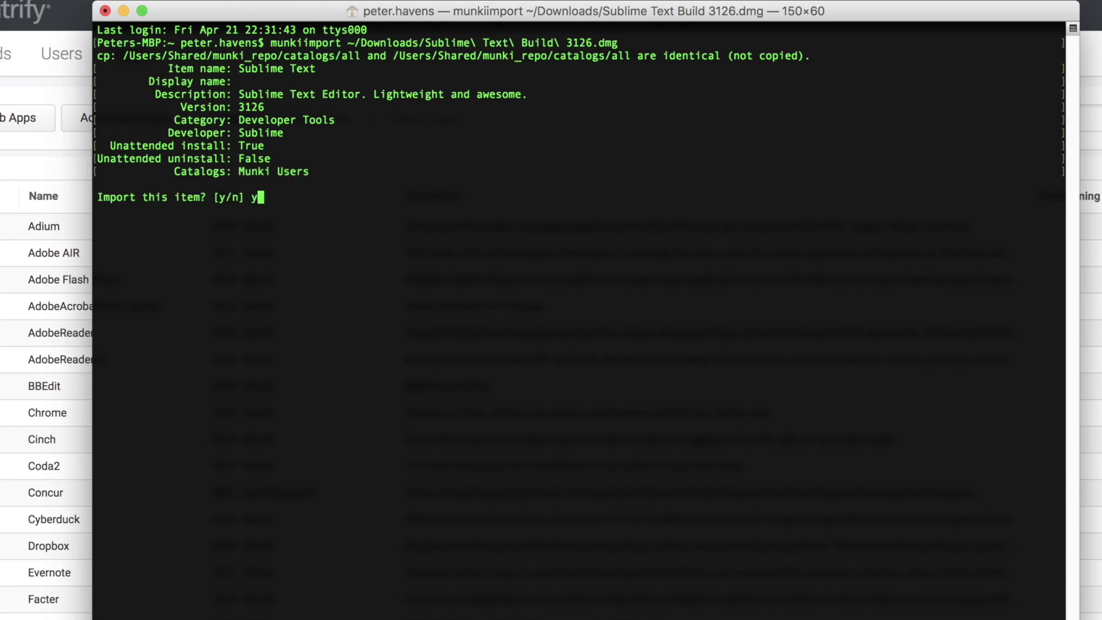
{"action": "key", "text": "Return"}
{"action": "key", "text": "Return"}
{"action": "type", "text": "y"}
{"action": "key", "text": "Return"}
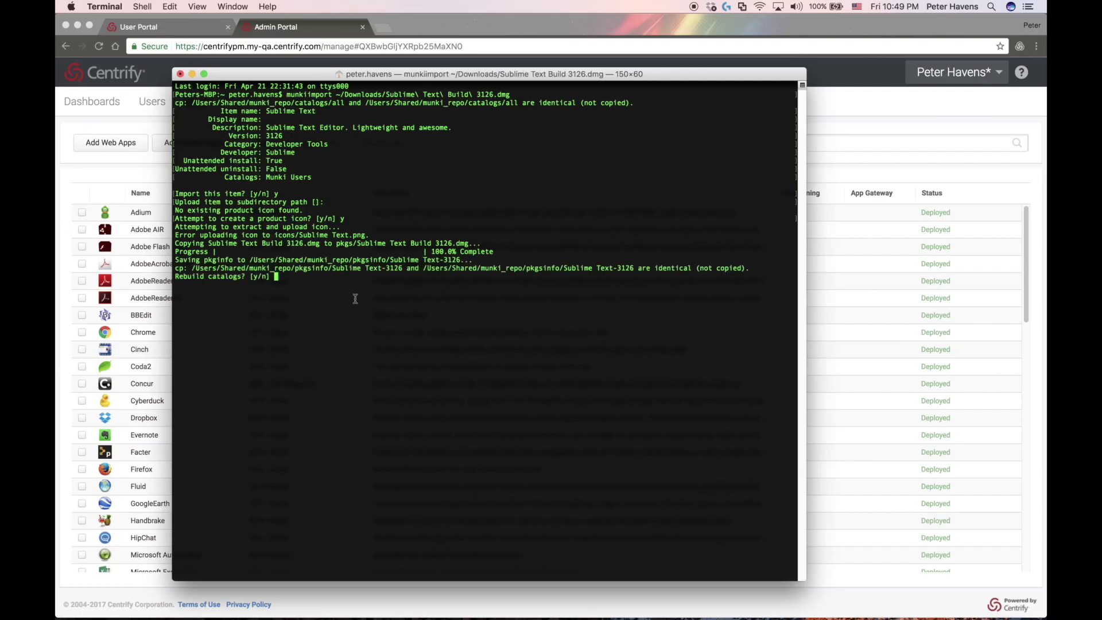
Find Sublime Text in the Apps list and review its Description and User Access settings
{"action": "key", "text": "super+Tab"}
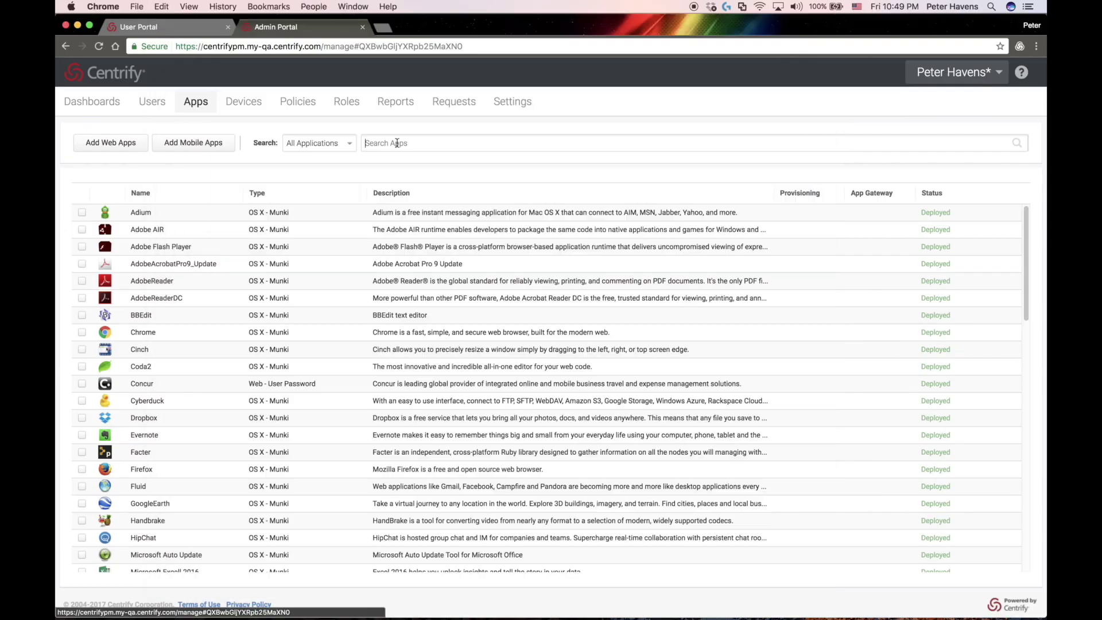
{"action": "type", "text": "sublime"}
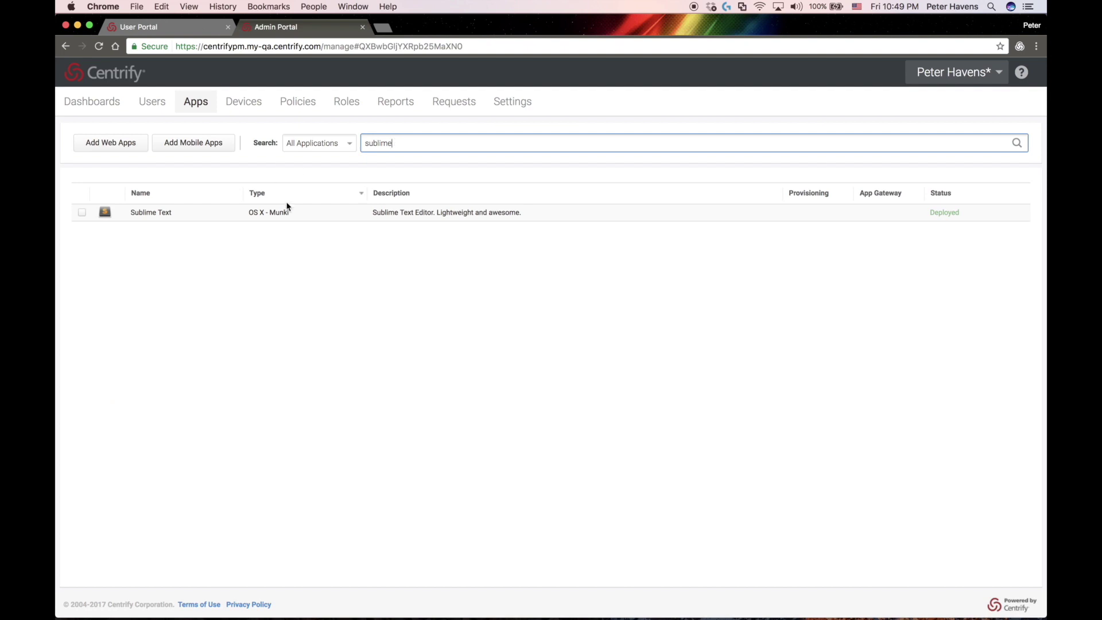
{"action": "left_click", "coordinate": [212, 216]}
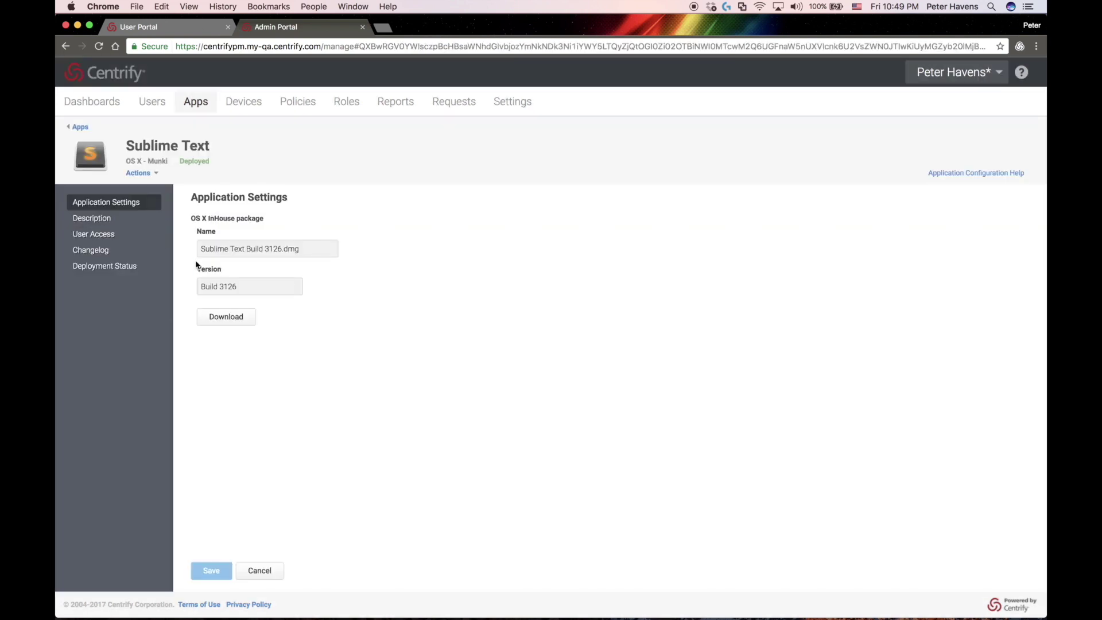
{"action": "left_click", "coordinate": [110, 220]}
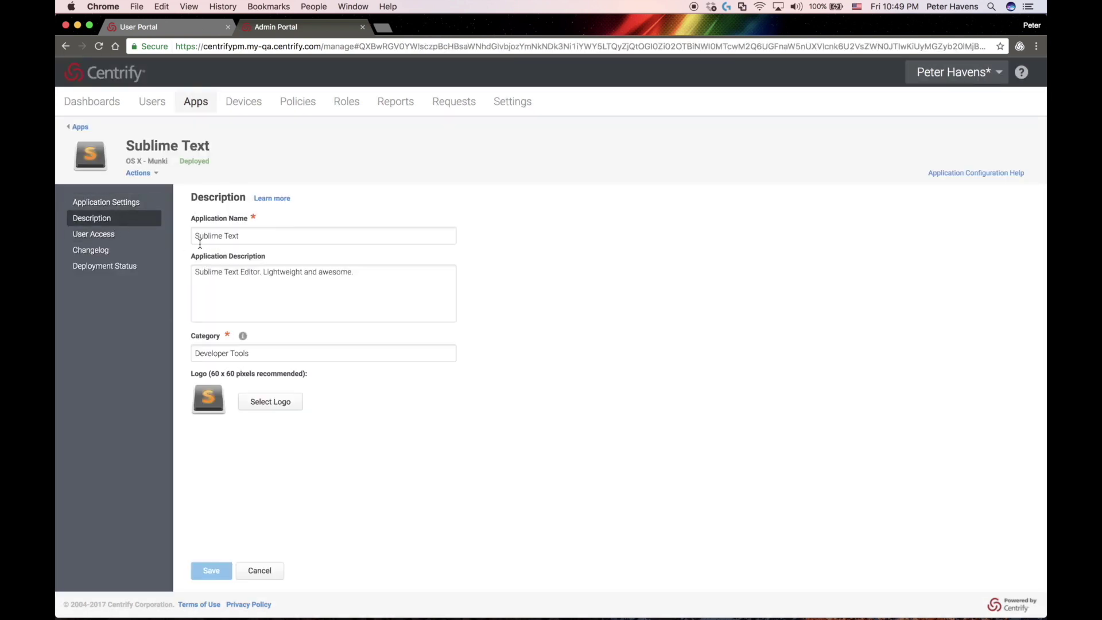
{"action": "triple_click", "coordinate": [265, 355]}
{"action": "left_click_drag", "start_coordinate": [364, 274], "coordinate": [164, 278]}
{"action": "left_click", "coordinate": [112, 238]}
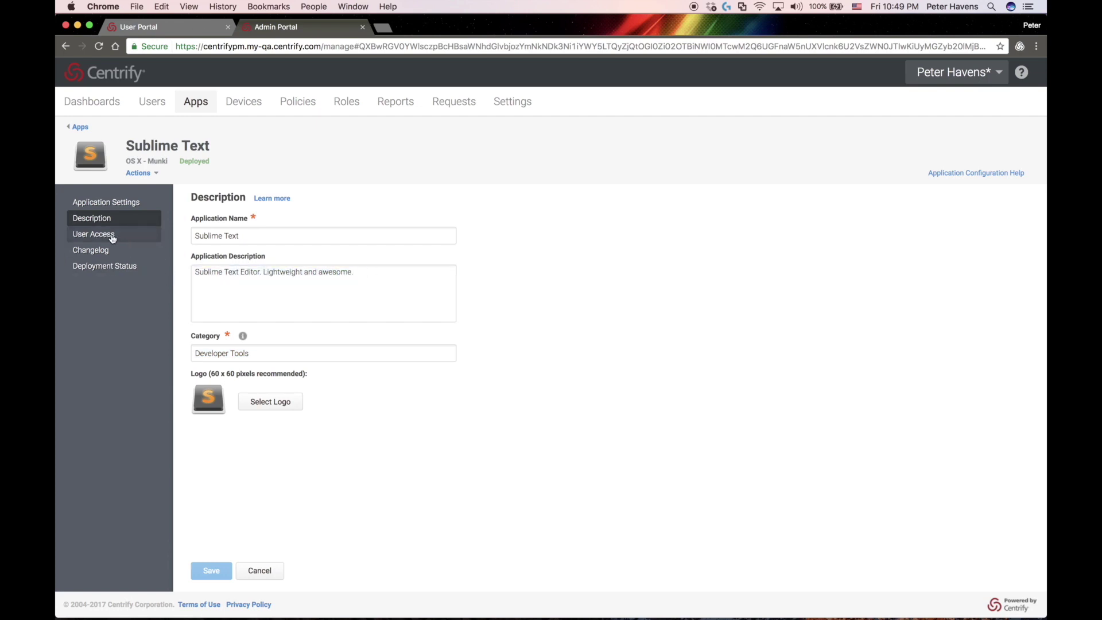
{"action": "left_click", "coordinate": [112, 238]}
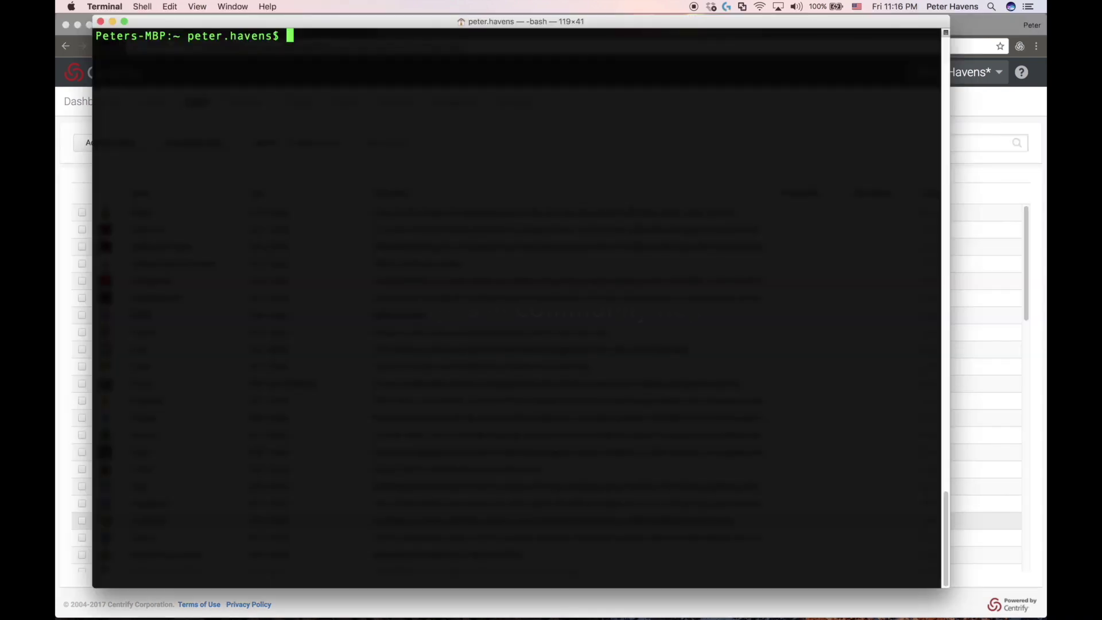
Search AutoPkg for istat recipes and add the keeleysam-recipes repo
{"action": "type", "text": "au"}
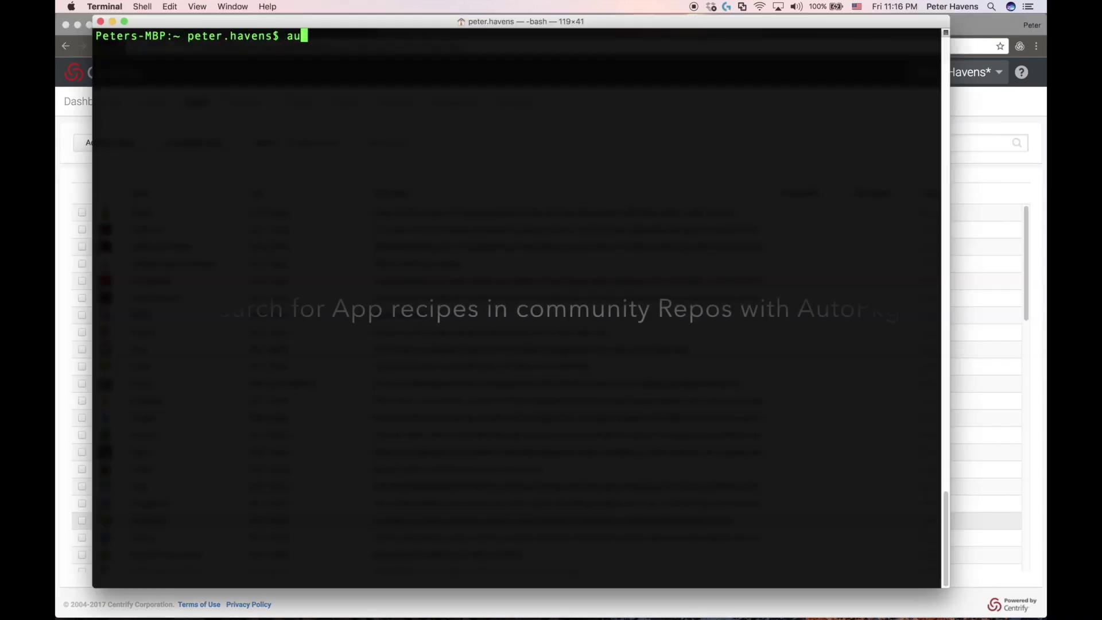
{"action": "type", "text": "topkg "}
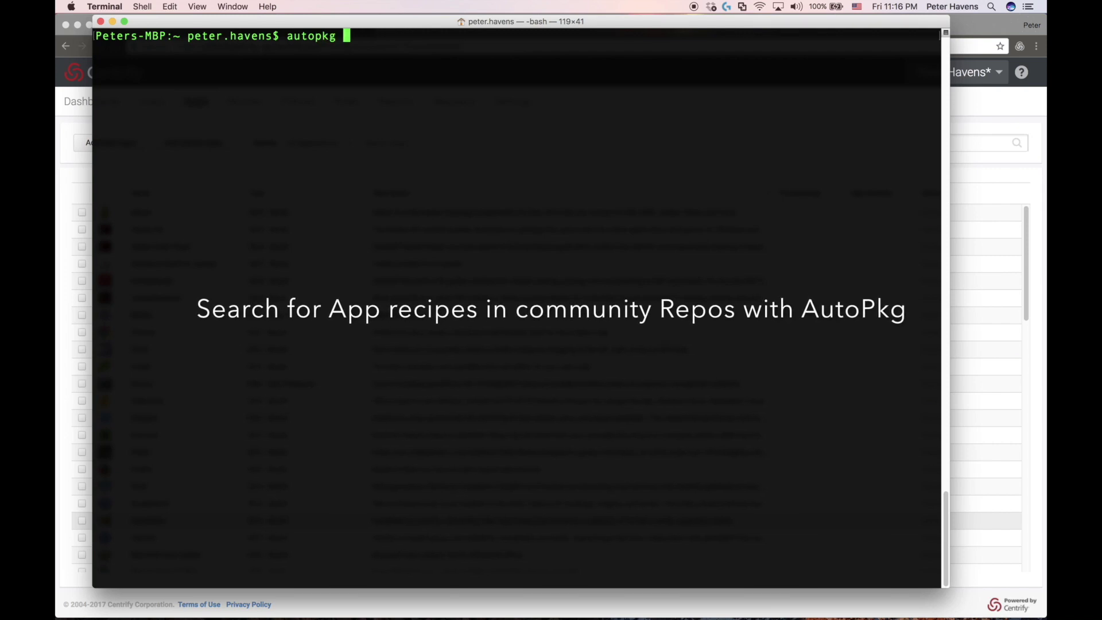
{"action": "type", "text": "search istat"}
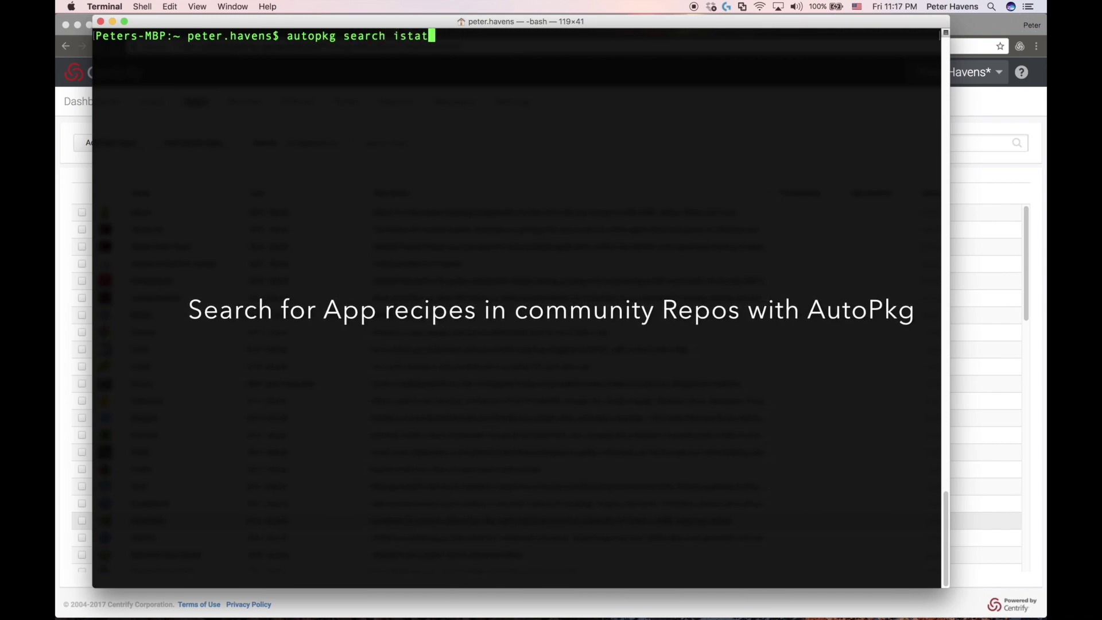
{"action": "key", "text": "Return"}
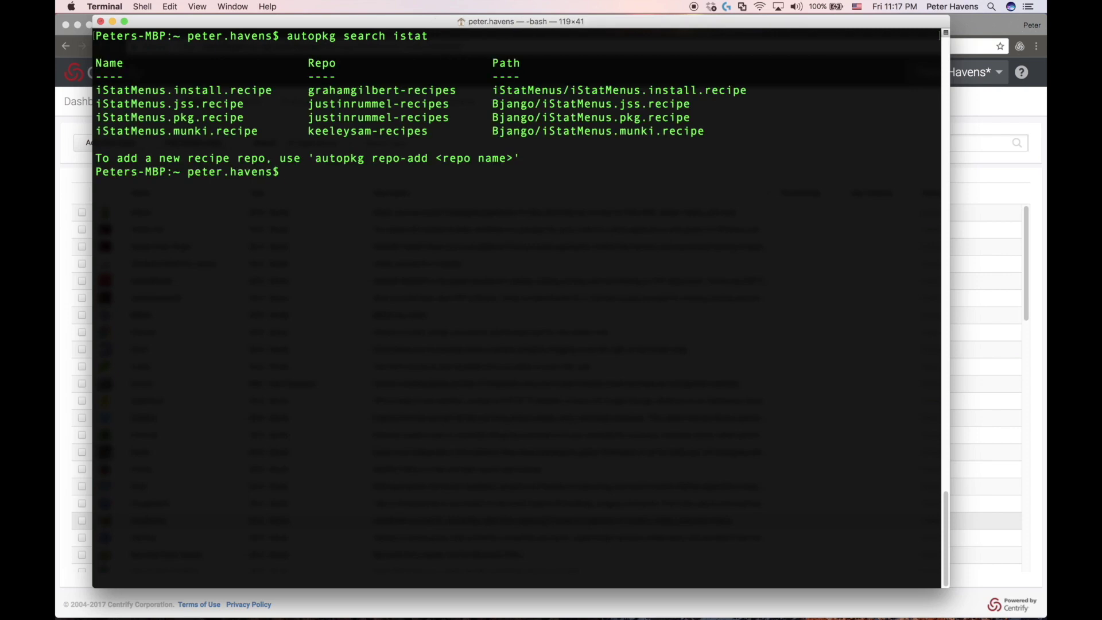
{"action": "double_click", "coordinate": [336, 132]}
{"action": "key", "text": "super+c"}
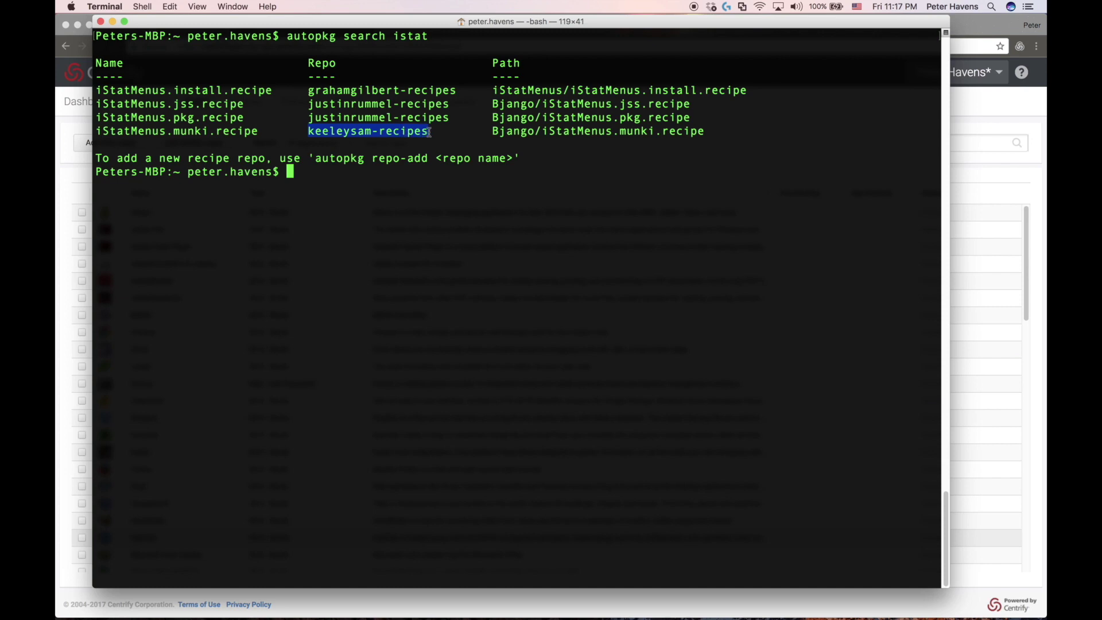
{"action": "left_click", "coordinate": [341, 167]}
{"action": "type", "text": "auto"}
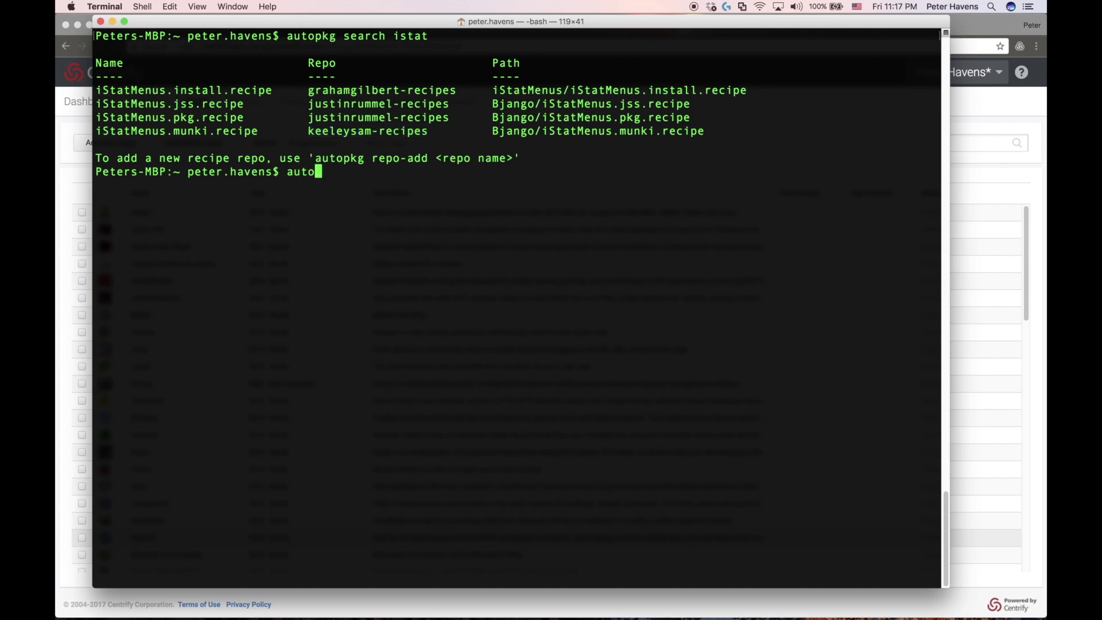
{"action": "type", "text": "pkg repo-add"}
{"action": "key", "text": "super+v"}
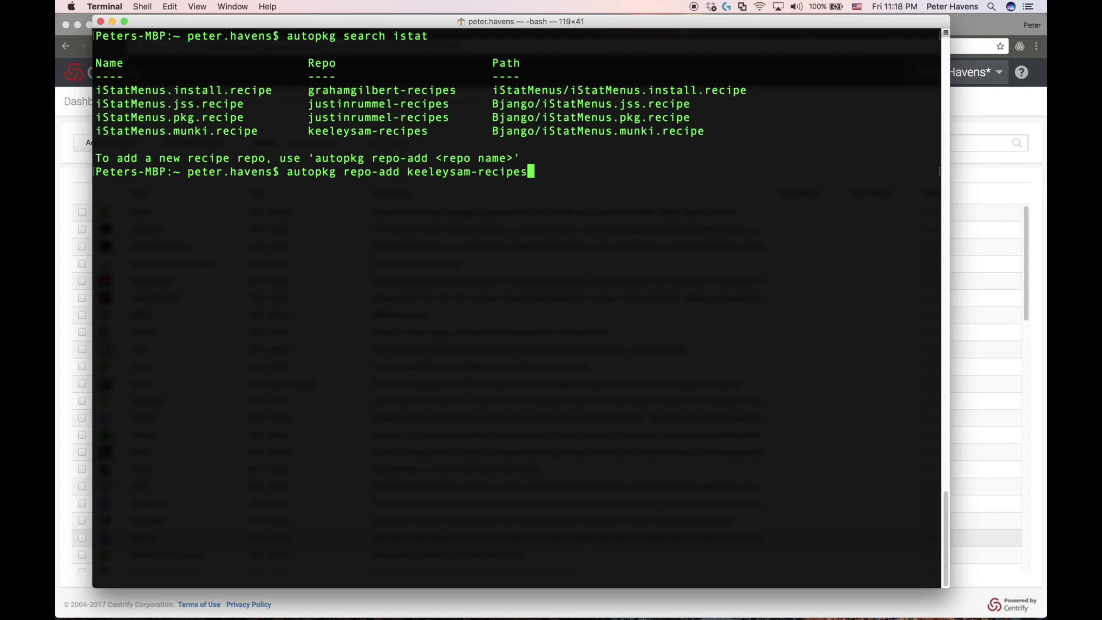
{"action": "key", "text": "Return"}
List local recipes matching istat and munki to confirm iStatMenus.munki is available
{"action": "type", "text": "autopkg"}
{"action": "key", "text": "Return"}
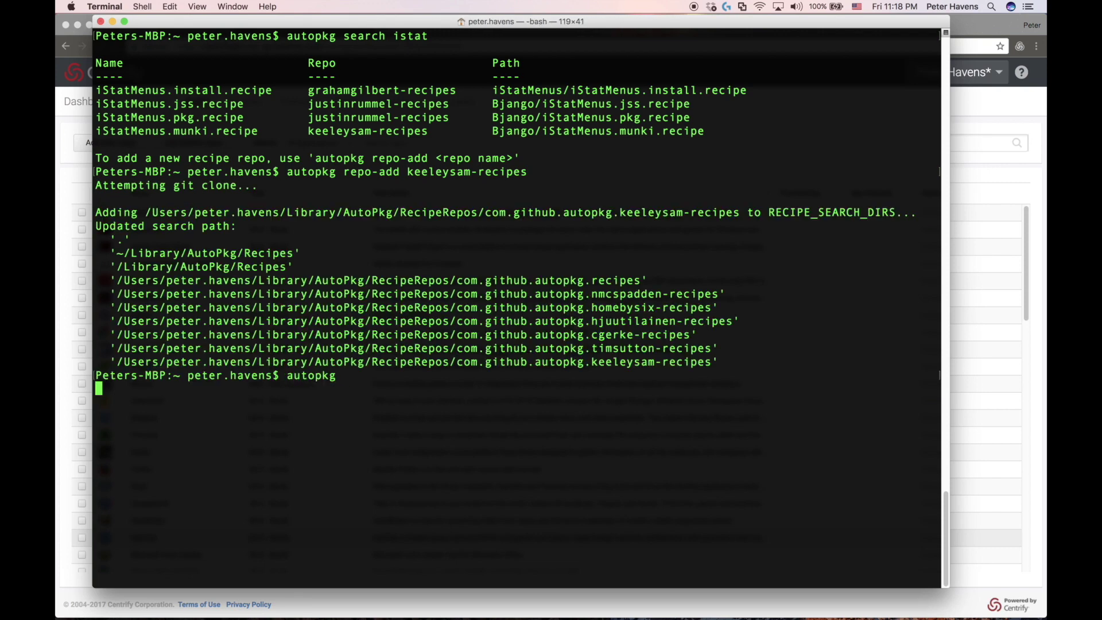
{"action": "type", "text": "autopkg list-recipes | grep"}
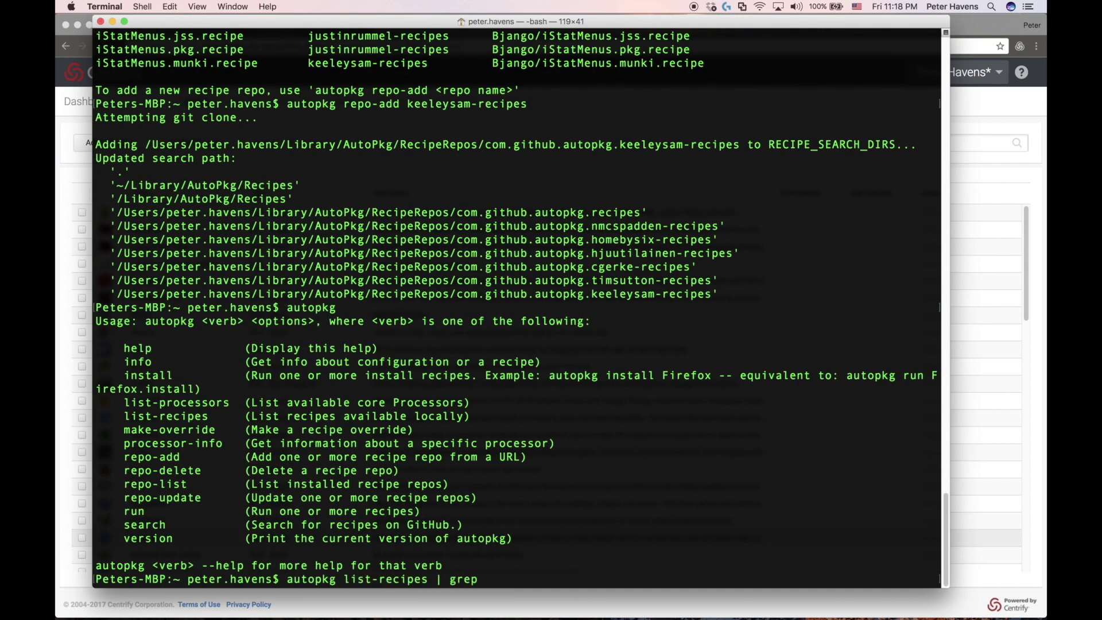
{"action": "type", "text": " -i istat | grep"}
{"action": "type", "text": "munki"}
{"action": "key", "text": "Return"}
Run 'autopkg run -v iStatMenus.munki' to import iStatMenus 5.31
{"action": "type", "text": "autopkg"}
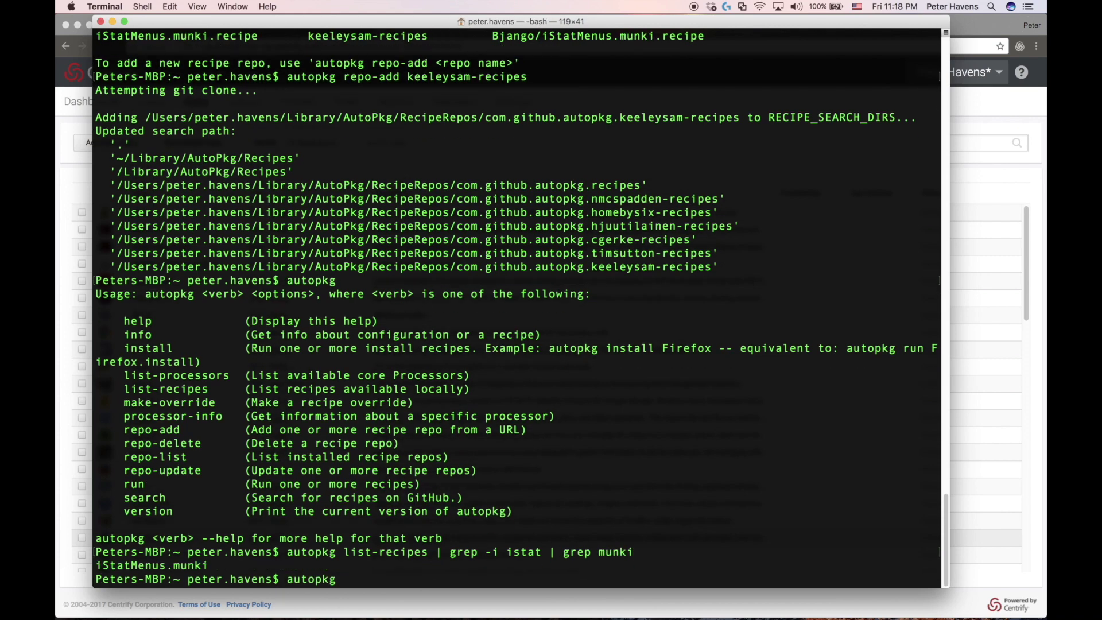
{"action": "type", "text": " run -v iStatMenus.munki"}
{"action": "key", "text": "Return"}
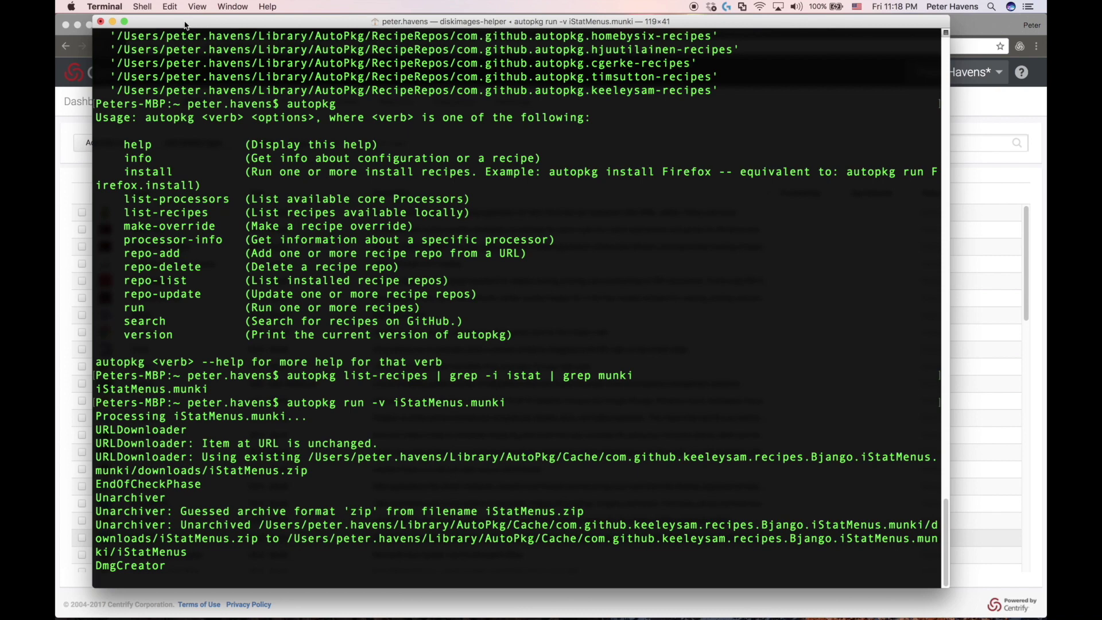
{"action": "left_click_drag", "start_coordinate": [185, 25], "coordinate": [225, 24]}
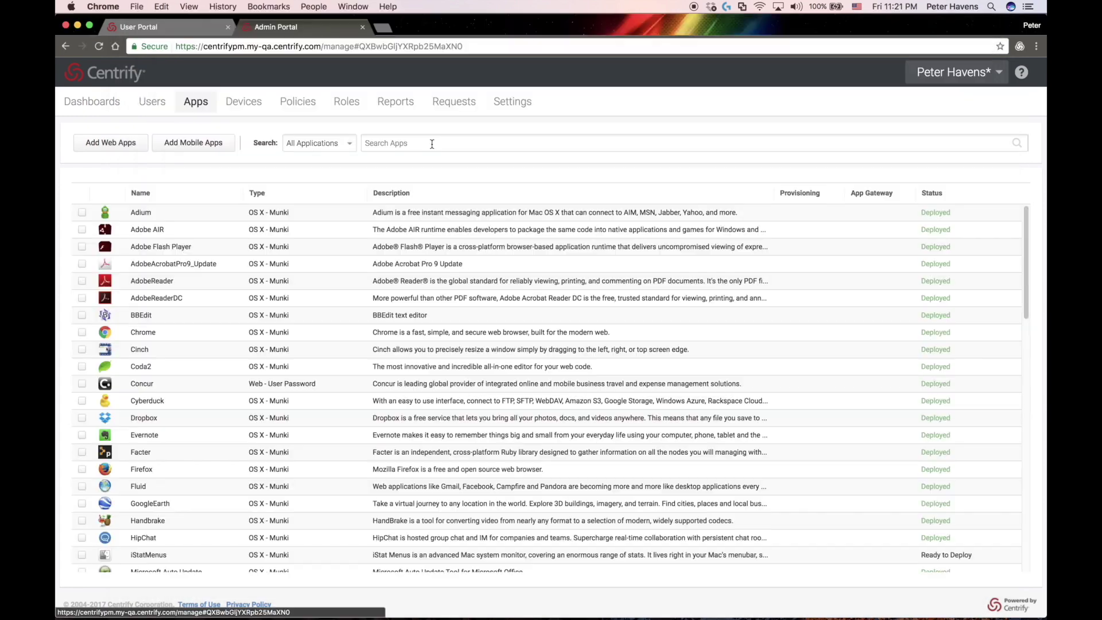
Search Centrify apps for 'istat' and delete the iStatMenus entry
{"action": "left_click", "coordinate": [402, 143]}
{"action": "type", "text": "istat"}
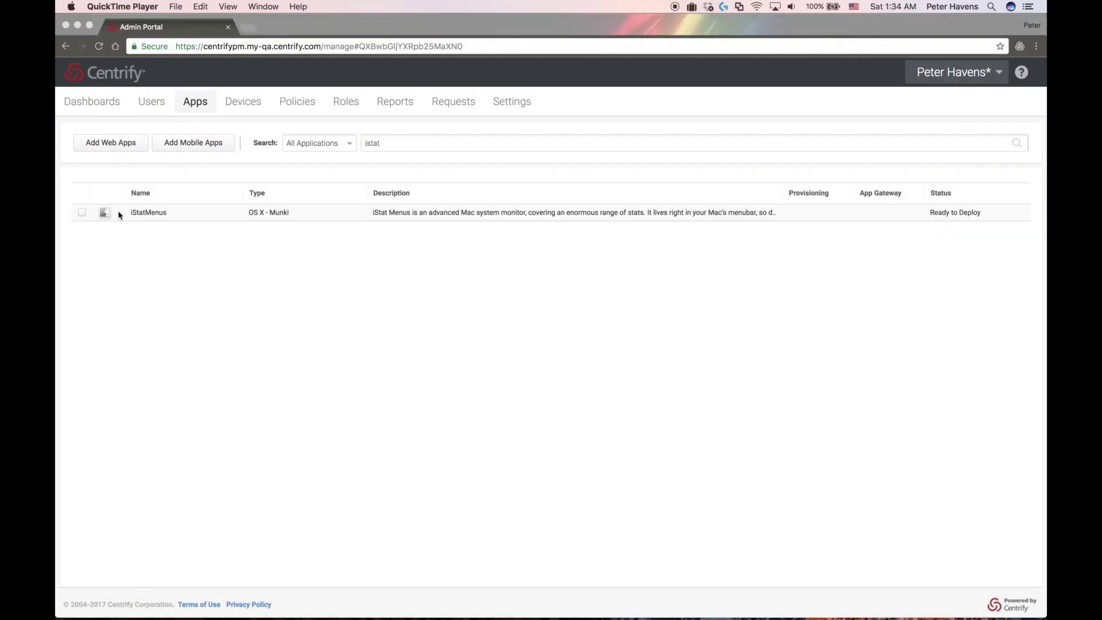
{"action": "left_click", "coordinate": [81, 216]}
{"action": "left_click", "coordinate": [81, 214]}
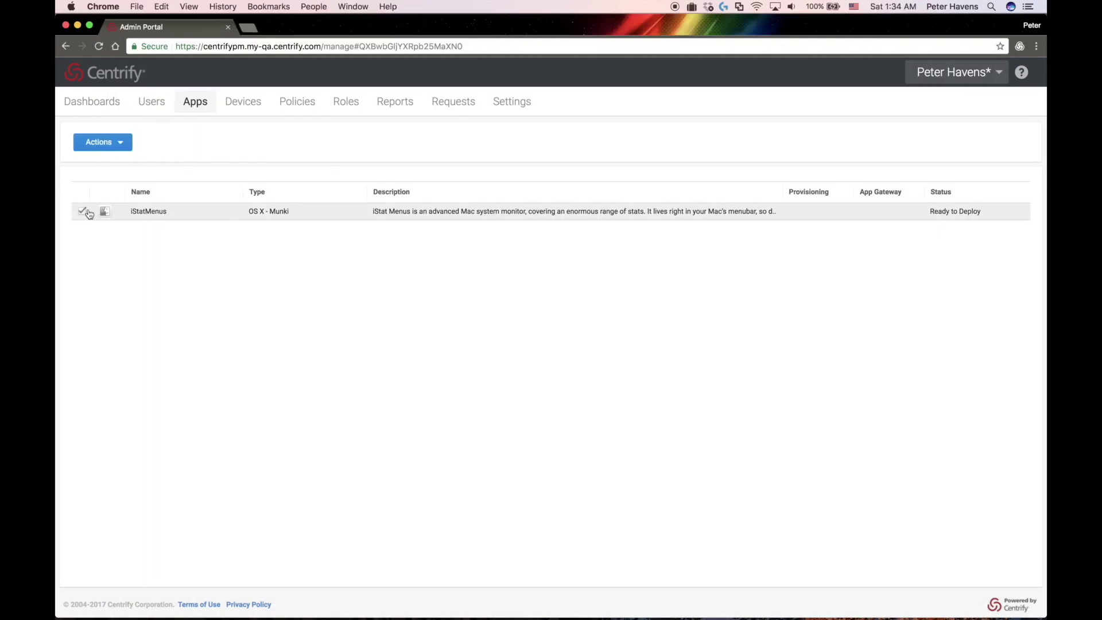
{"action": "left_click", "coordinate": [103, 142]}
{"action": "left_click", "coordinate": [94, 162]}
{"action": "left_click", "coordinate": [450, 362]}
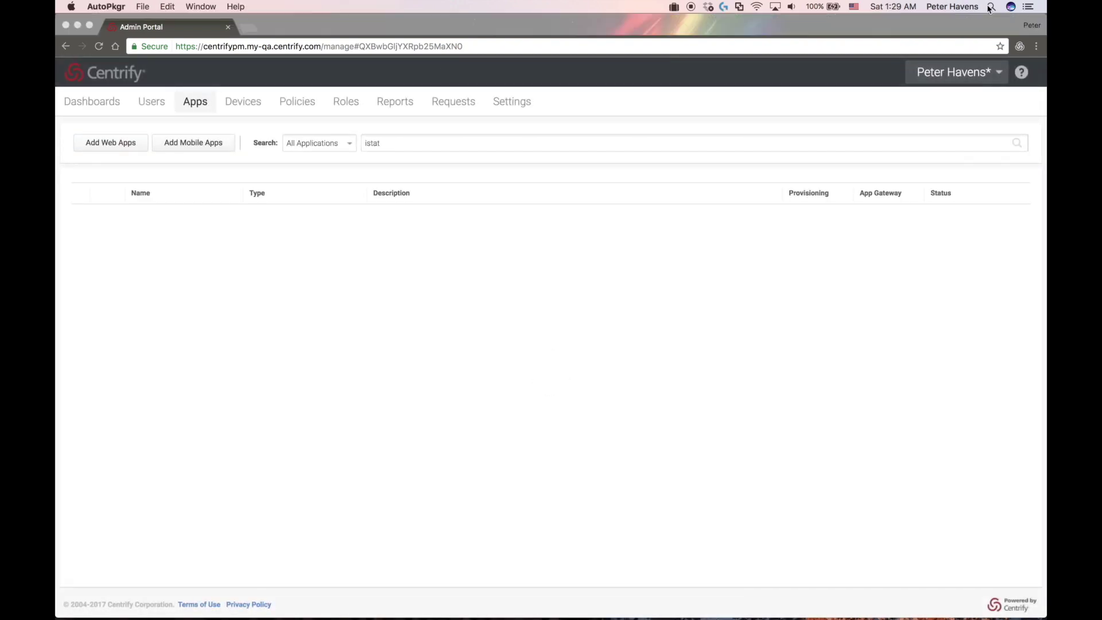
Launch AutoPkgr from Spotlight and show its Repos & Recipes settings
{"action": "left_click", "coordinate": [991, 6]}
{"action": "type", "text": "auto"}
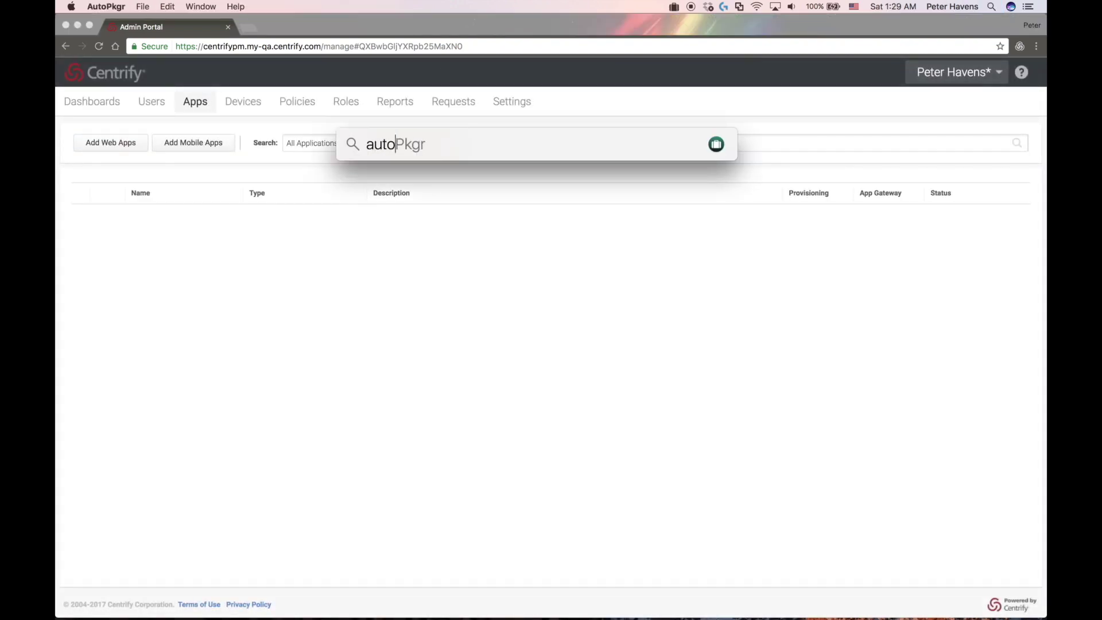
{"action": "key", "text": "Return"}
{"action": "left_click", "coordinate": [548, 218]}
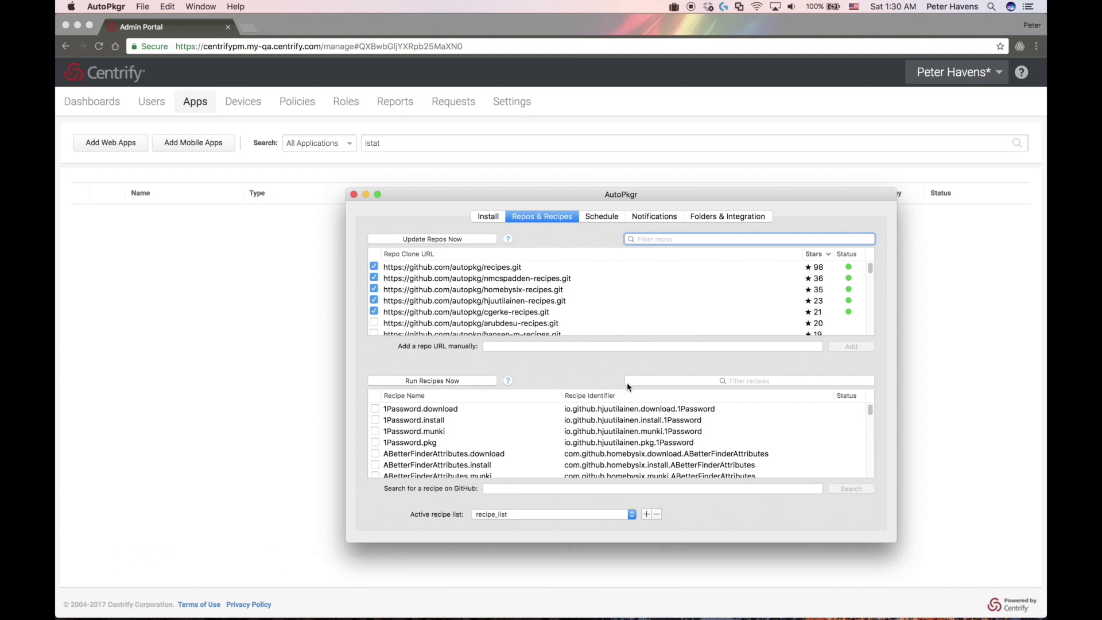
Filter recipes for 'istat' and run only the iStatMenus.munki recipe
{"action": "left_click", "coordinate": [630, 382]}
{"action": "type", "text": "istat"}
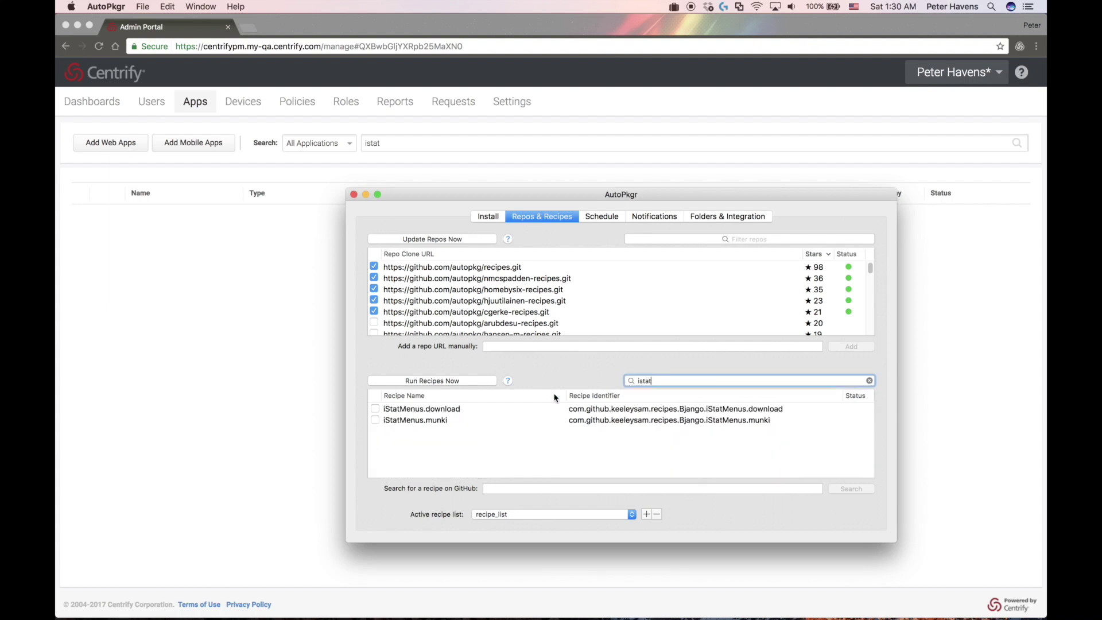
{"action": "left_click", "coordinate": [394, 423]}
{"action": "right_click", "coordinate": [395, 425]}
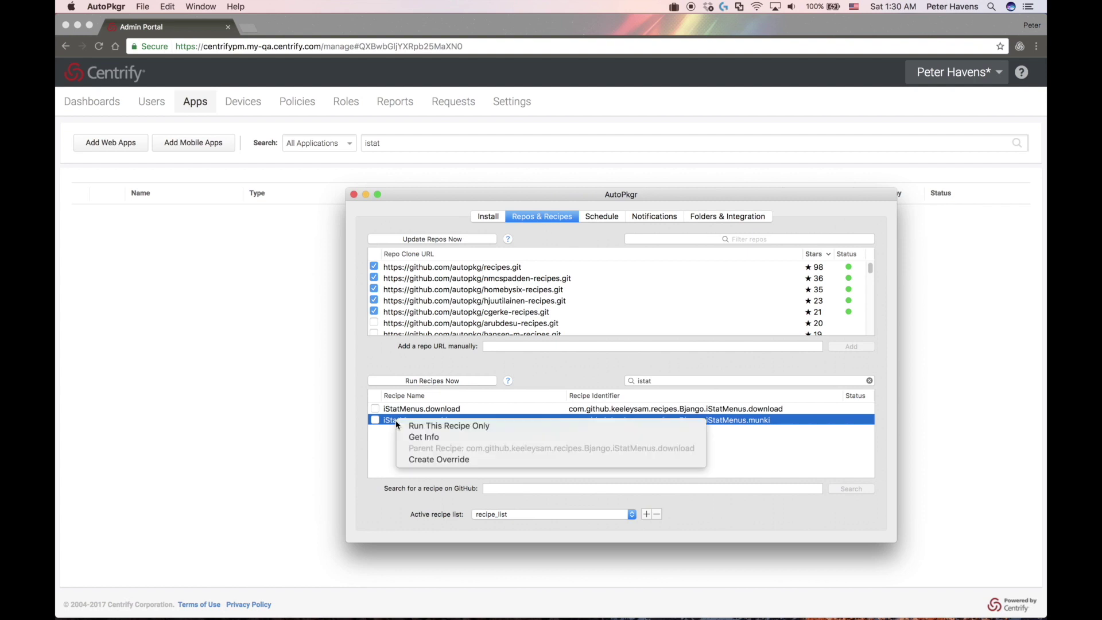
{"action": "left_click", "coordinate": [425, 427]}
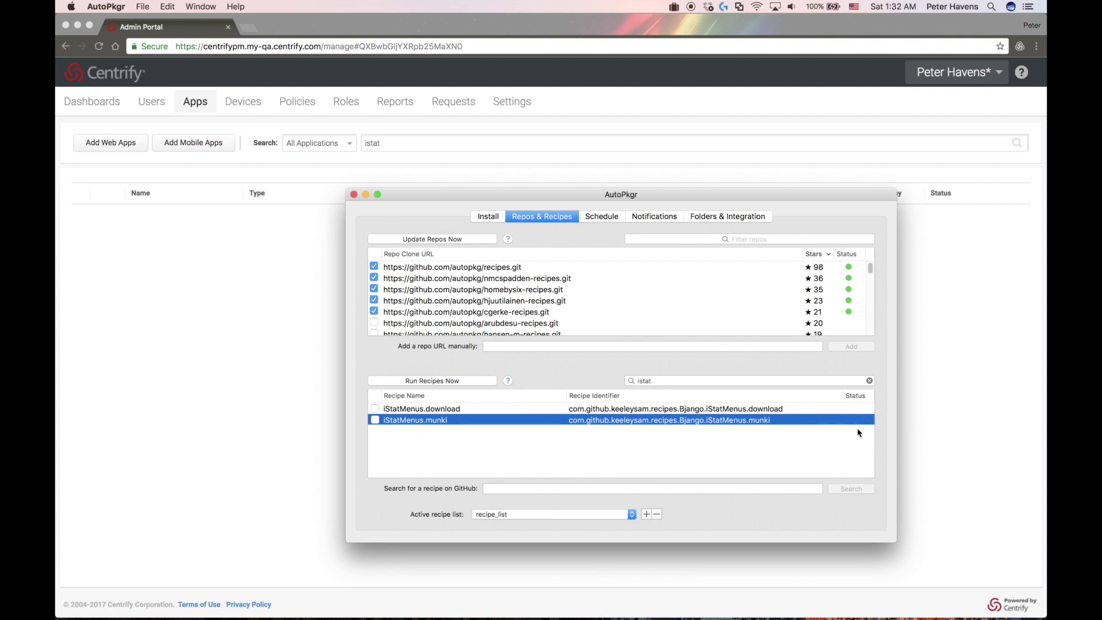
Search the Centrify app list for 'istat' and open the iStatMenus app settings
{"action": "left_click", "coordinate": [195, 102]}
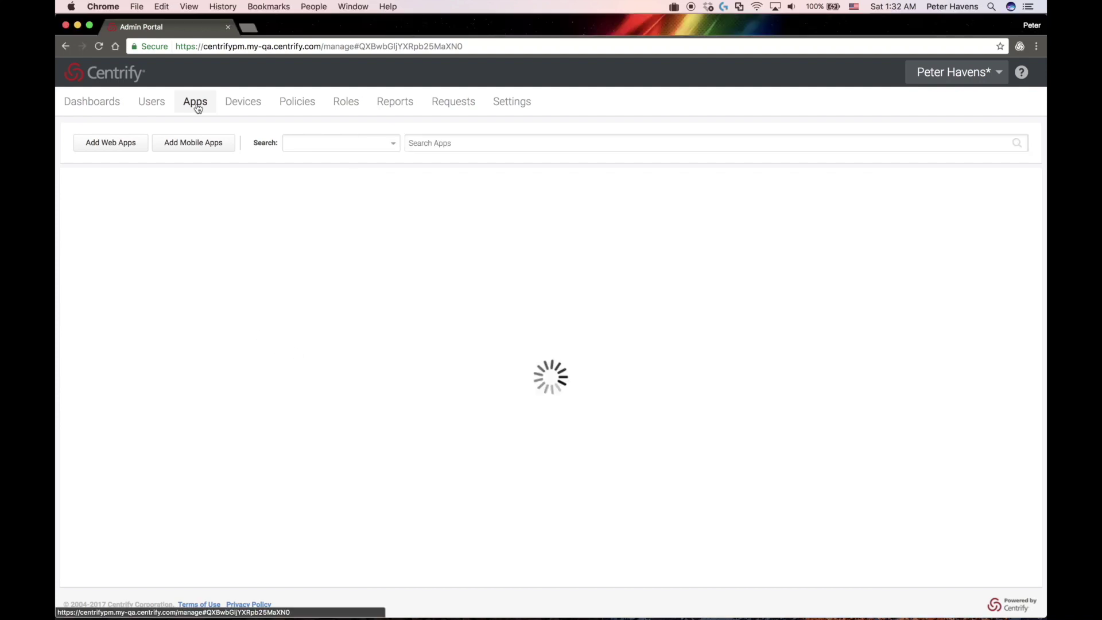
{"action": "left_click", "coordinate": [423, 143]}
{"action": "type", "text": "istat"}
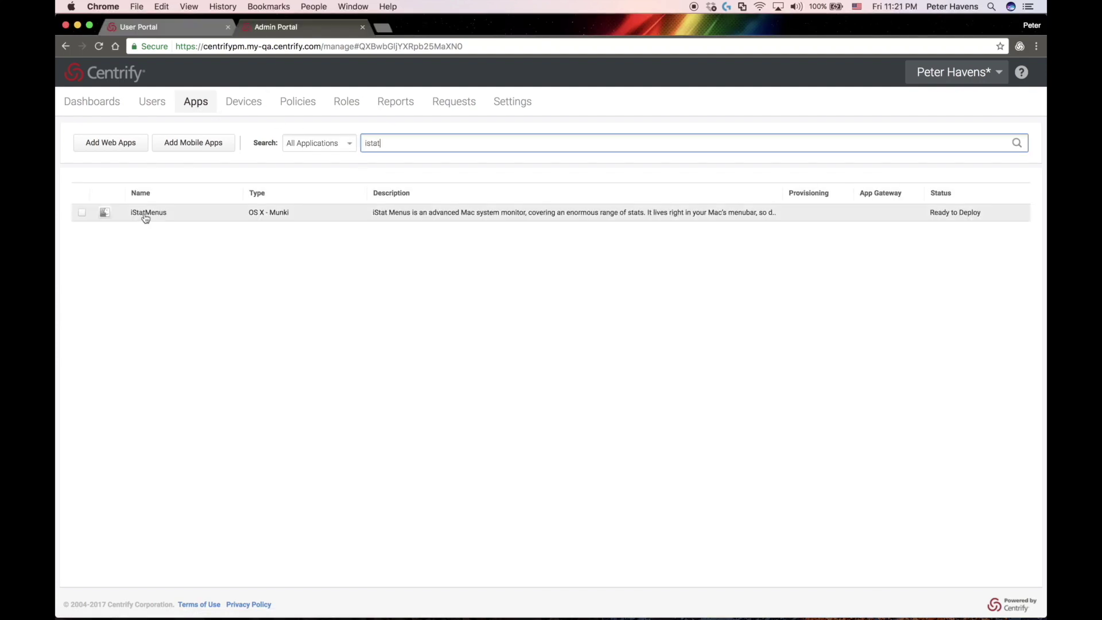
{"action": "left_click", "coordinate": [144, 213]}
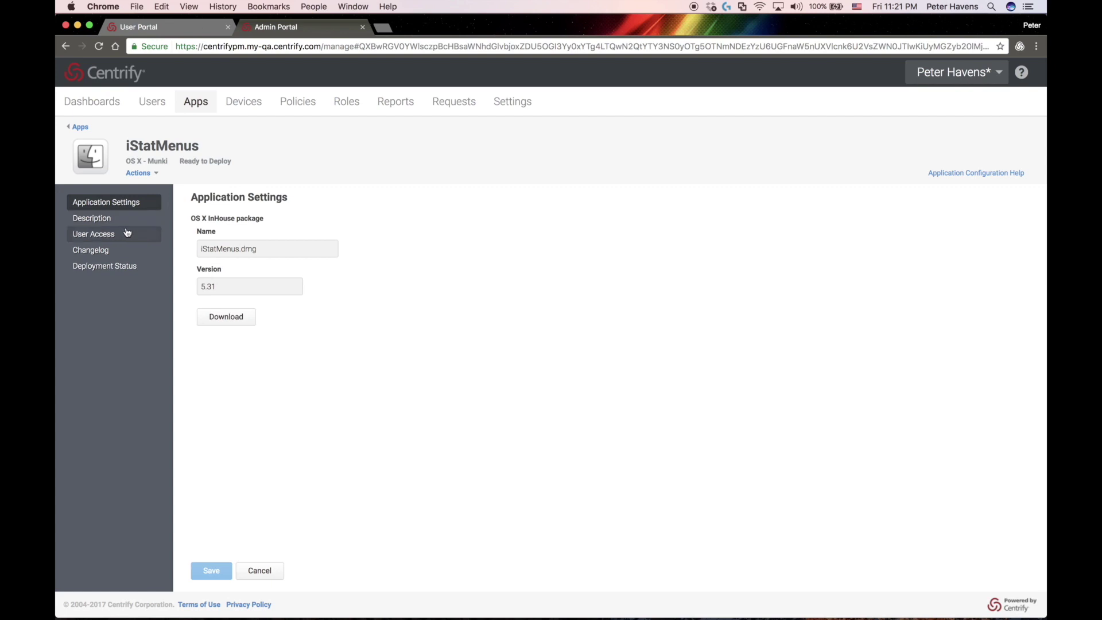
Give the Munki Users role access to iStatMenus as an Optional Install
{"action": "left_click", "coordinate": [105, 232]}
{"action": "left_click", "coordinate": [201, 326]}
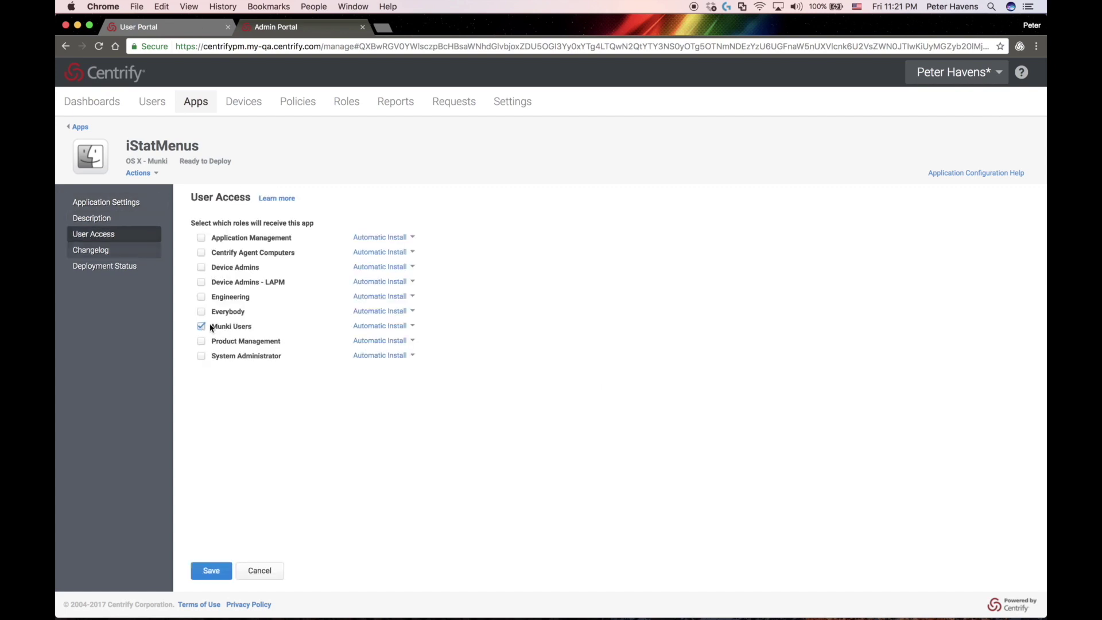
{"action": "left_click", "coordinate": [417, 330]}
{"action": "left_click", "coordinate": [391, 355]}
Change the iStatMenus category from Other to Utilities
{"action": "left_click", "coordinate": [99, 221]}
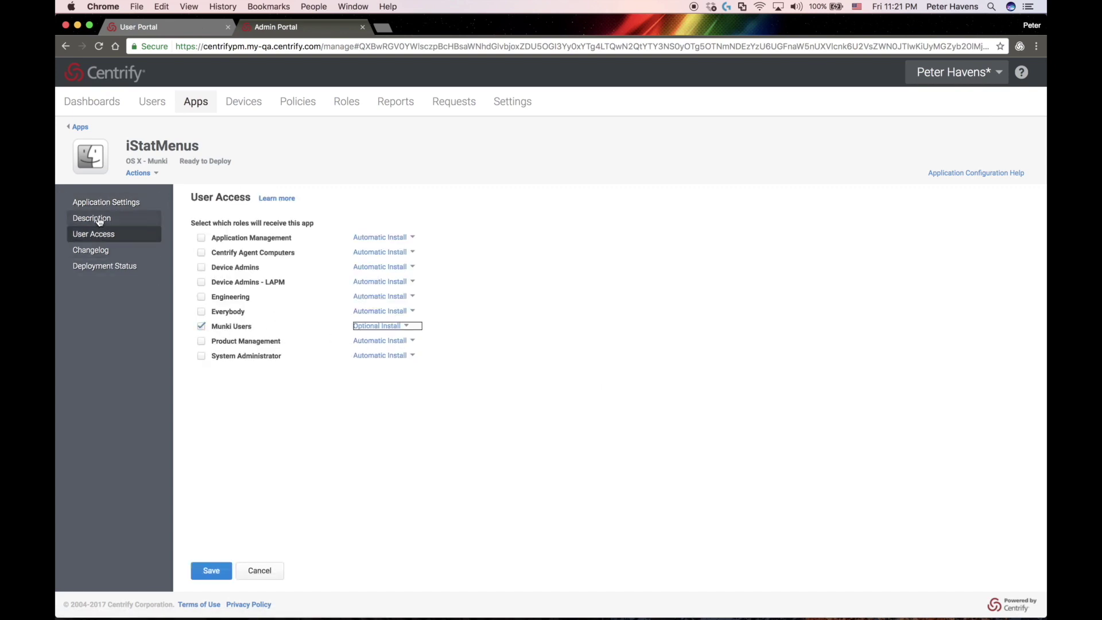
{"action": "left_click", "coordinate": [226, 351]}
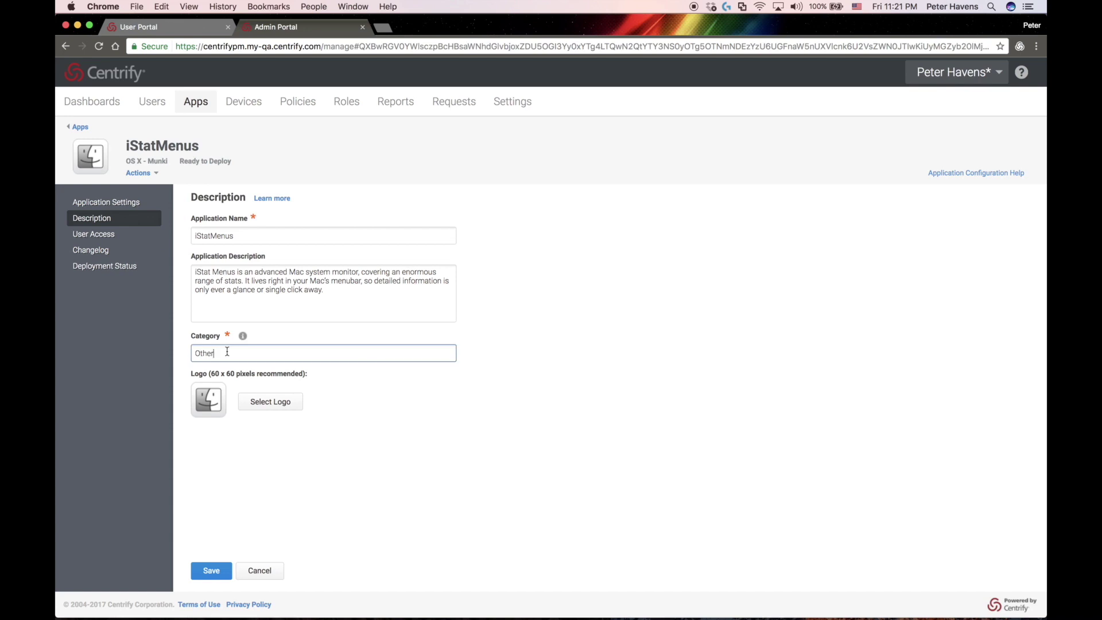
{"action": "double_click", "coordinate": [238, 352]}
{"action": "type", "text": "Utilities"}
Set the iStatMenus icon file as the app logo and save the changes
{"action": "left_click", "coordinate": [270, 402]}
{"action": "left_click", "coordinate": [486, 100]}
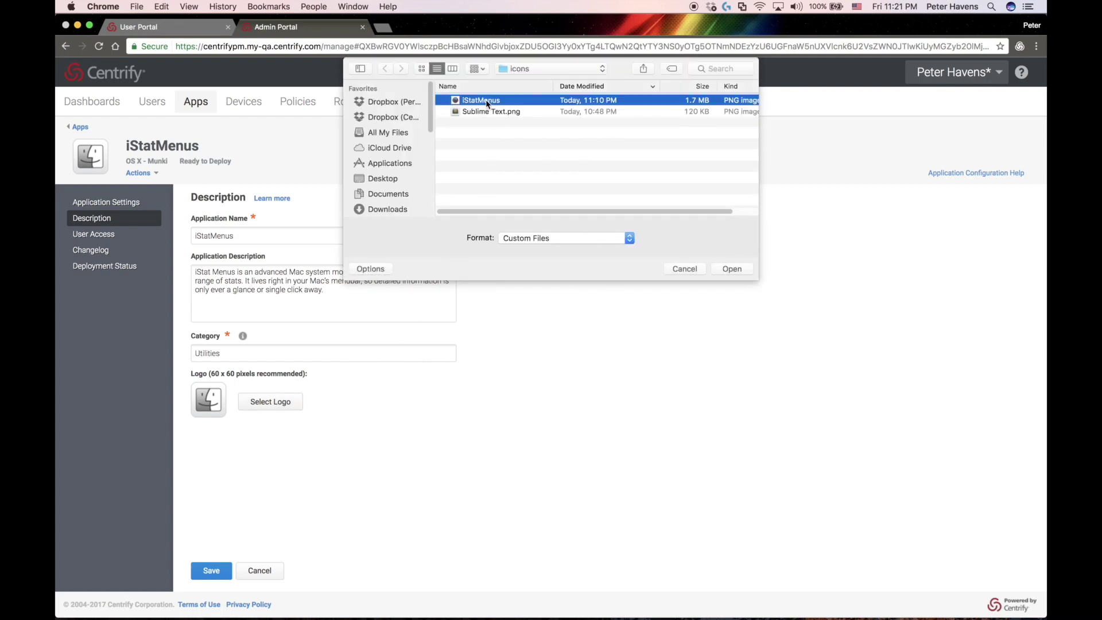
{"action": "left_click", "coordinate": [741, 275]}
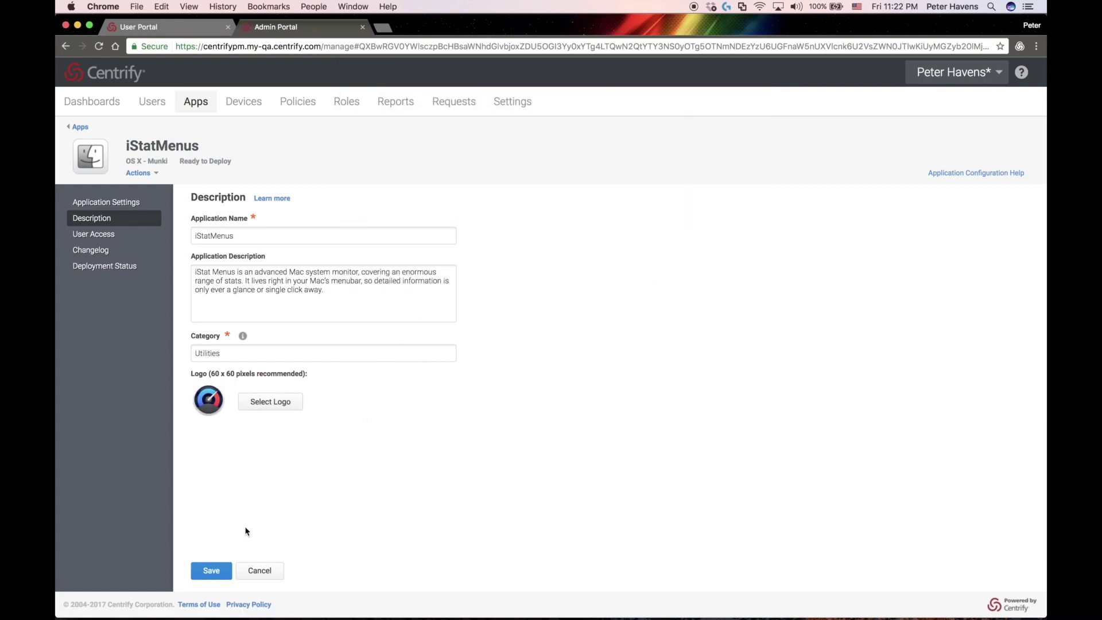
{"action": "left_click", "coordinate": [209, 570]}
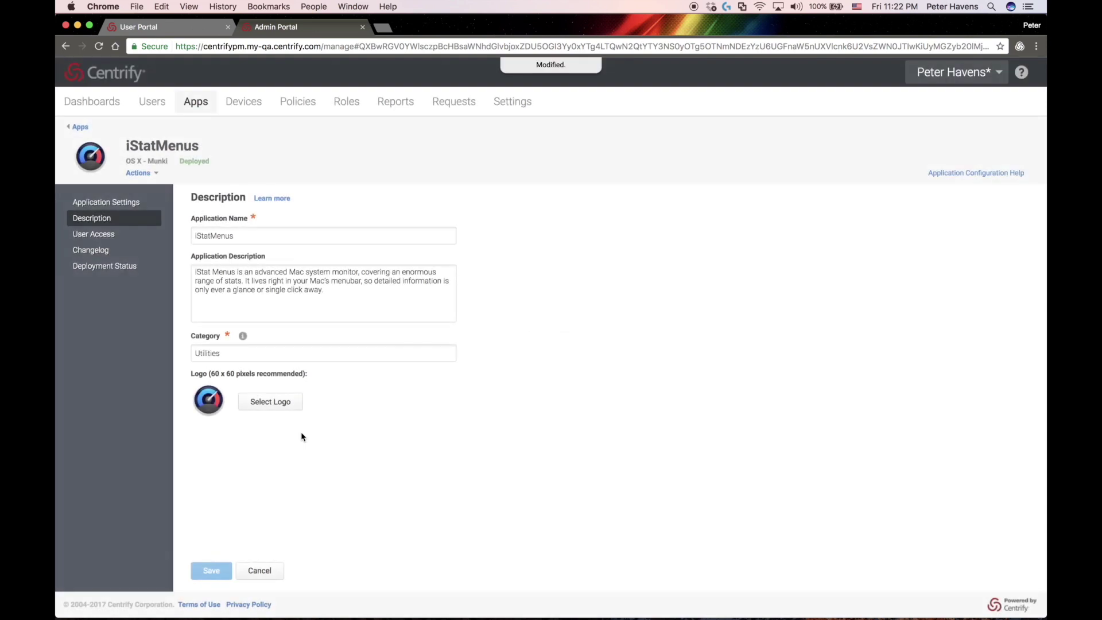